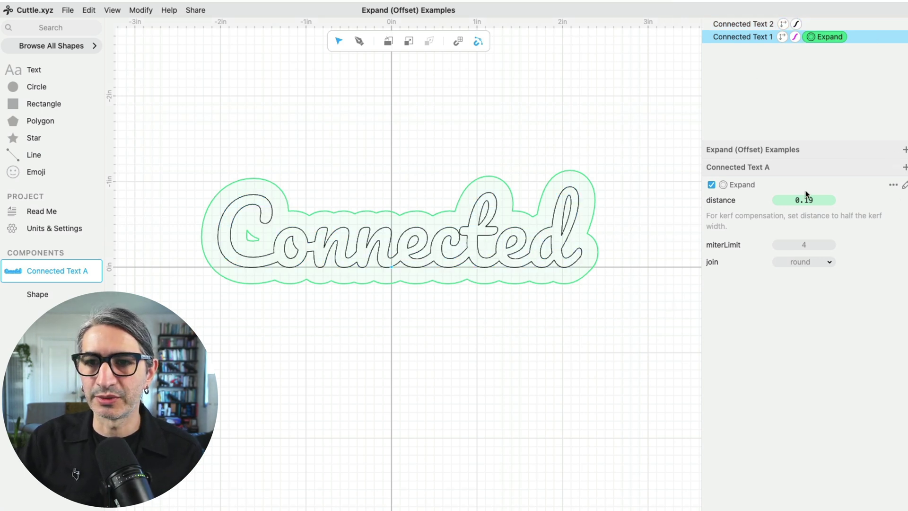
Widen the 'Connected' text's Expand distance from 0.19 to 0.27 and preview the outline
left_click_drag(803, 198, 822, 199)
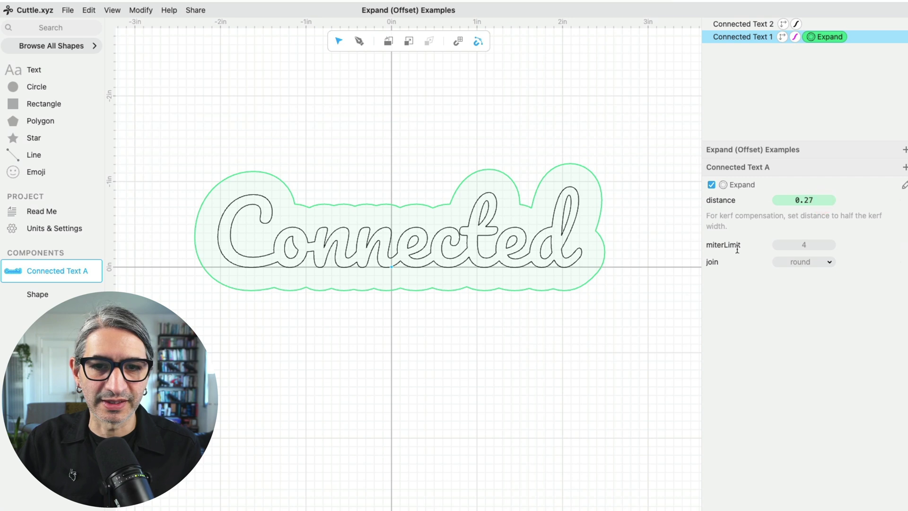
left_click(625, 351)
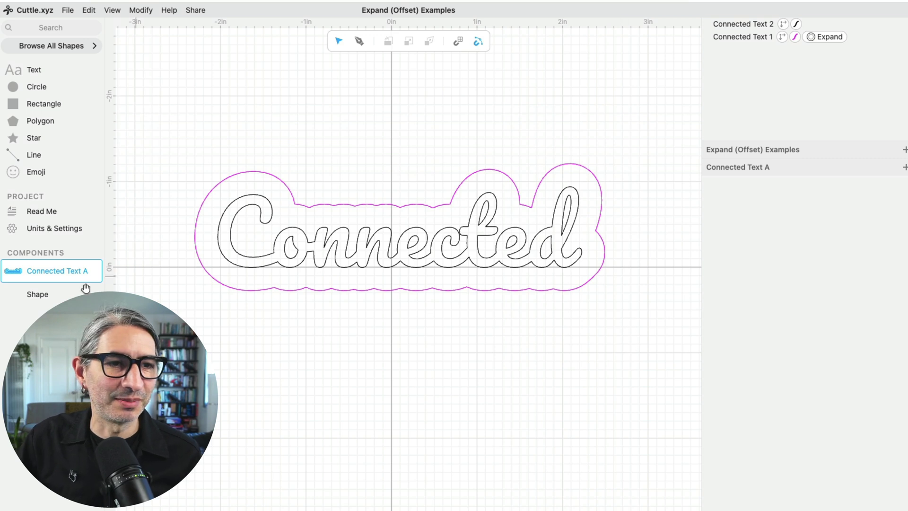
Place a 1-inch square at the origin of the Shape component
left_click(53, 295)
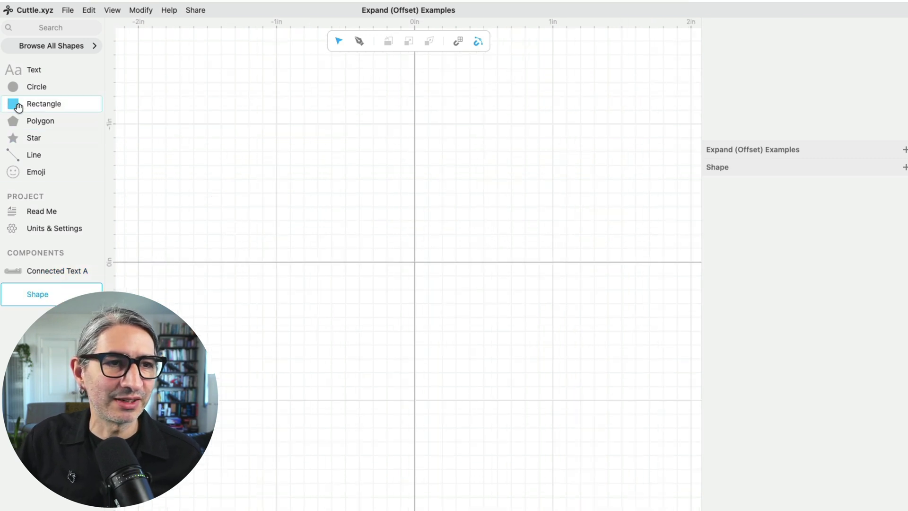
mouse_move(17, 104)
left_mouse_down()
mouse_move(308, 122)
mouse_move(416, 228)
mouse_move(415, 260)
left_mouse_up()
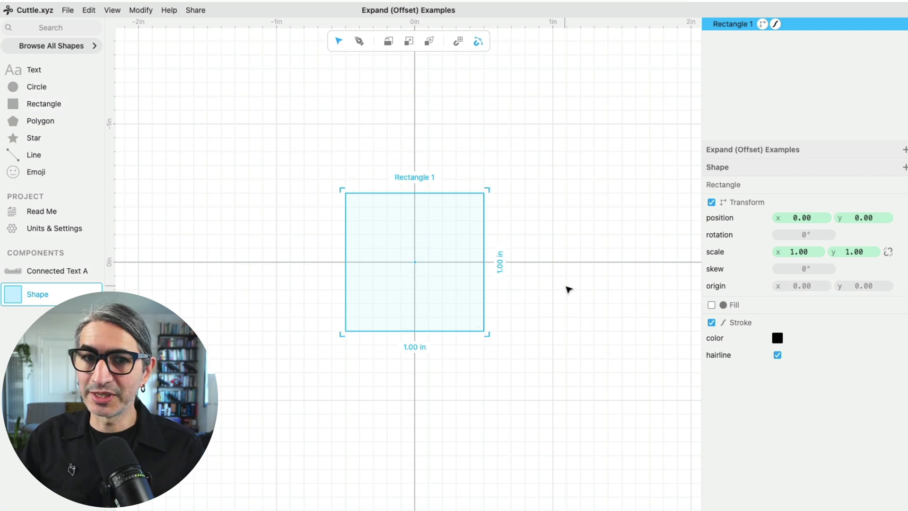
left_click(385, 222)
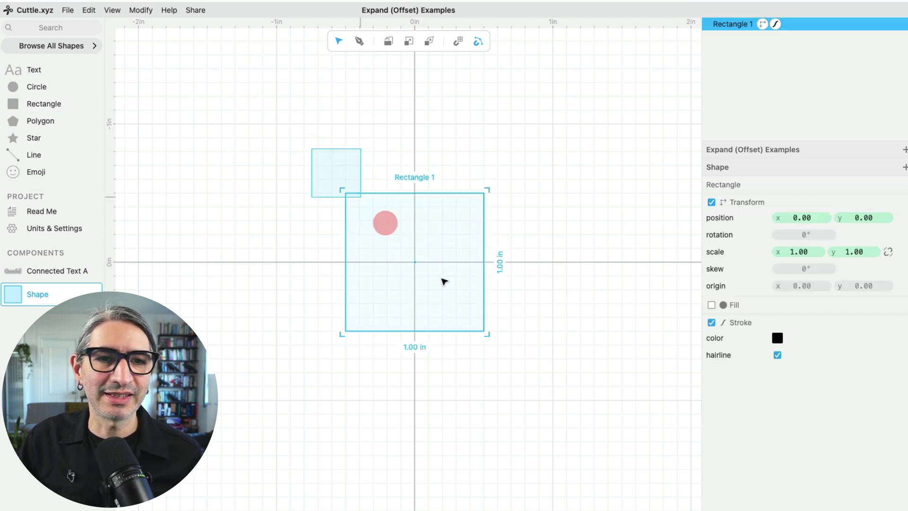
Copy and paste the square, then apply Expand (Offset) to the duplicate
left_click(94, 12)
left_click(102, 88)
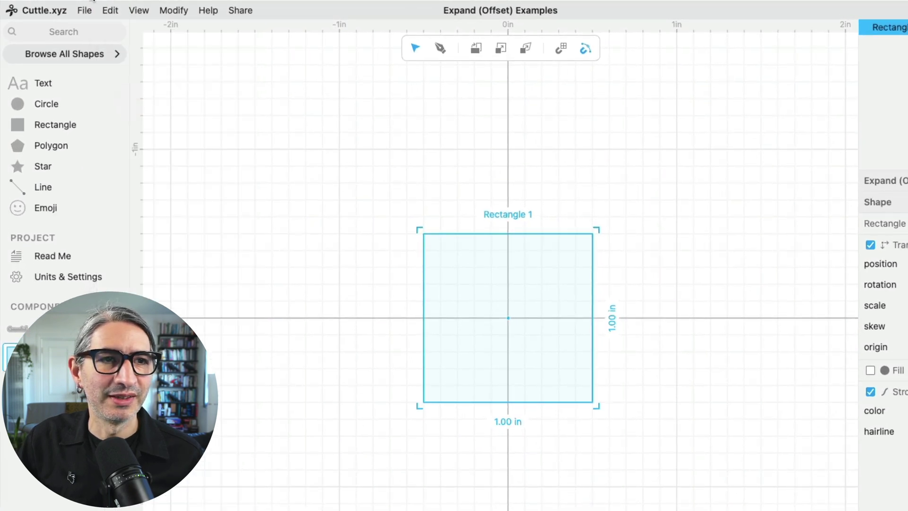
left_click(110, 10)
left_click(166, 121)
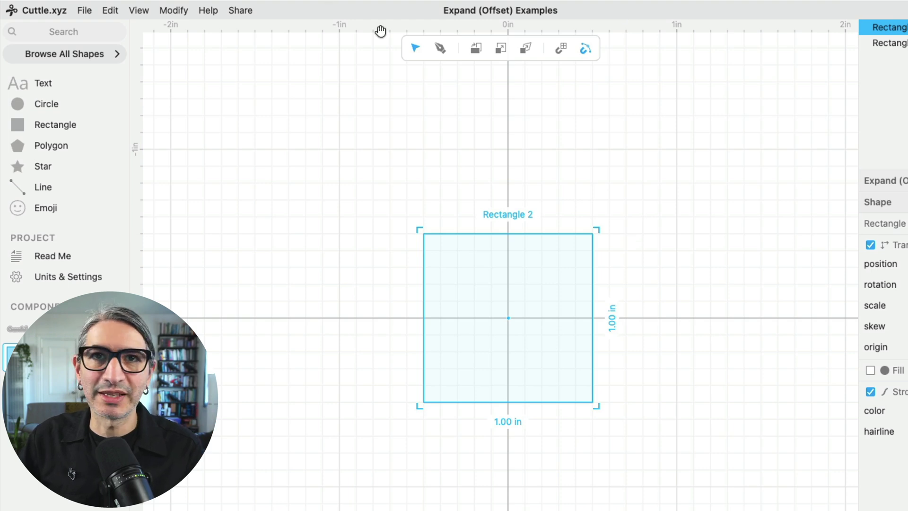
left_click(173, 11)
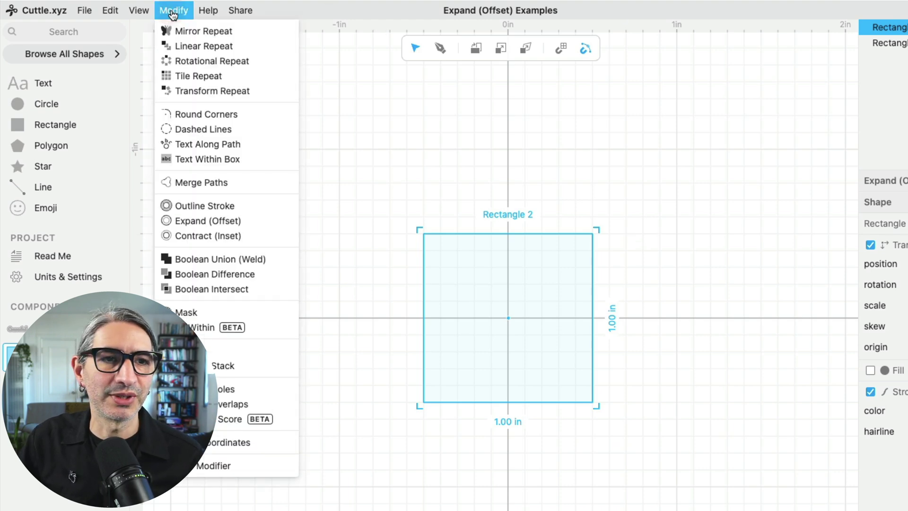
left_click(244, 223)
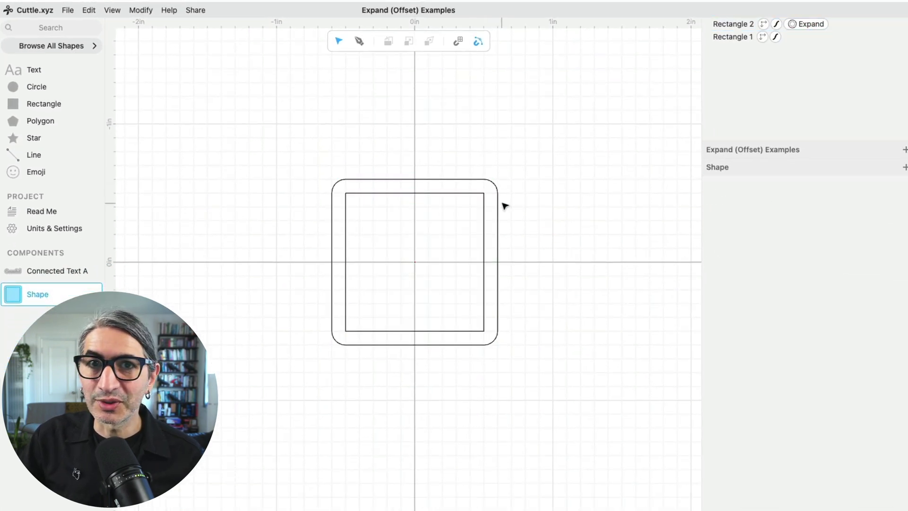
Set the copy's Expand distance to 0.20, trying miter joins and settling on bevel
left_click(789, 24)
mouse_move(804, 201)
left_mouse_down()
mouse_move(827, 199)
mouse_move(821, 203)
left_mouse_up()
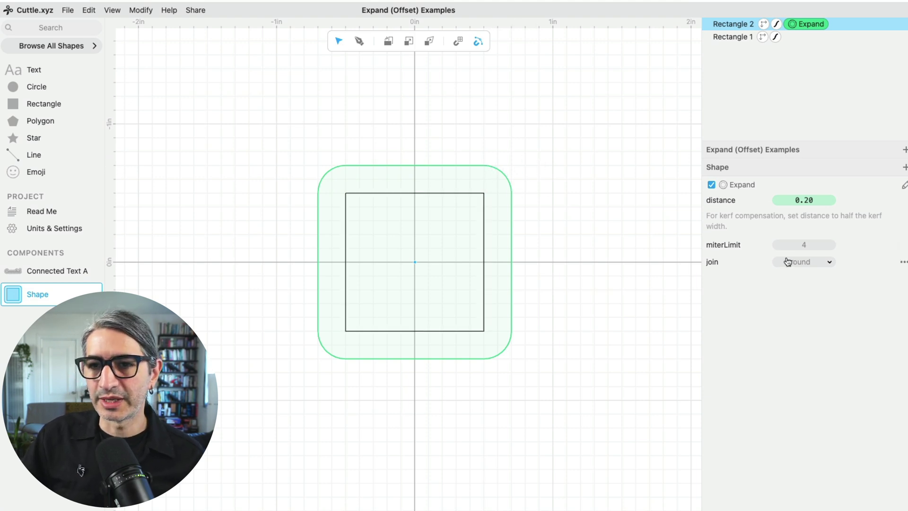
left_click(815, 265)
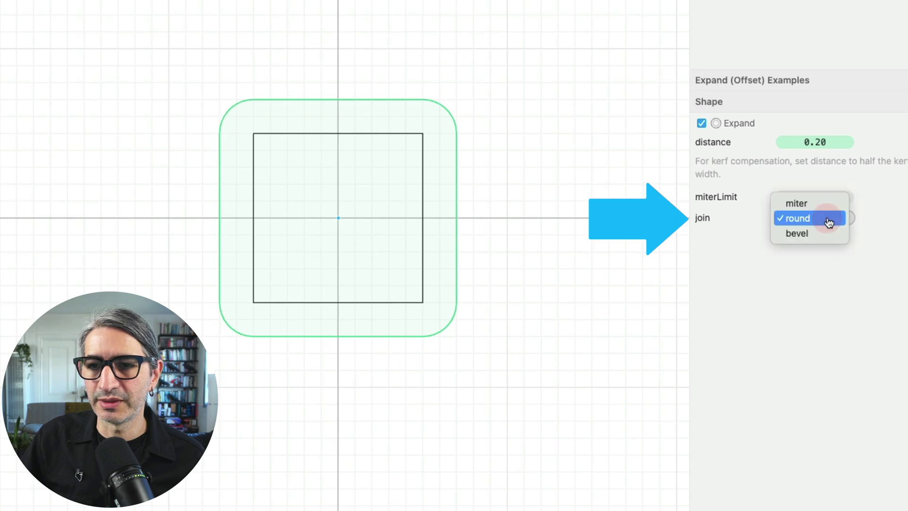
left_click(822, 211)
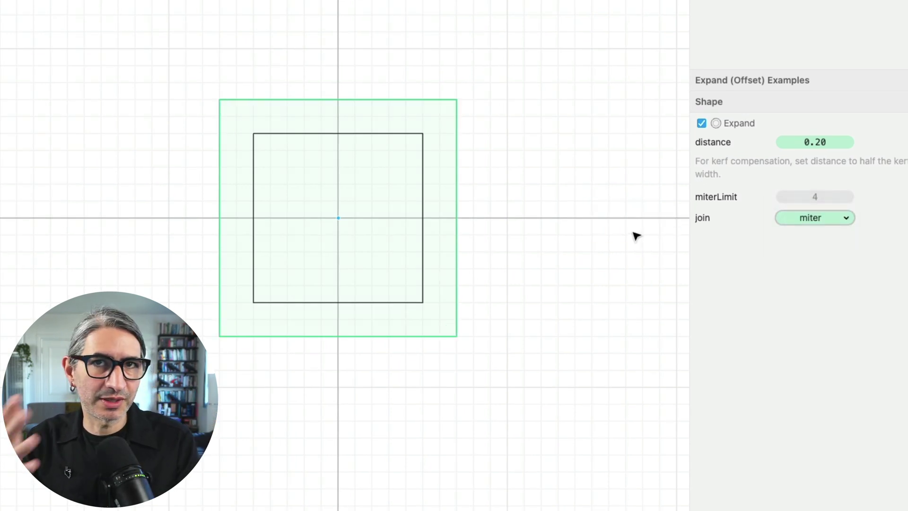
left_click(829, 226)
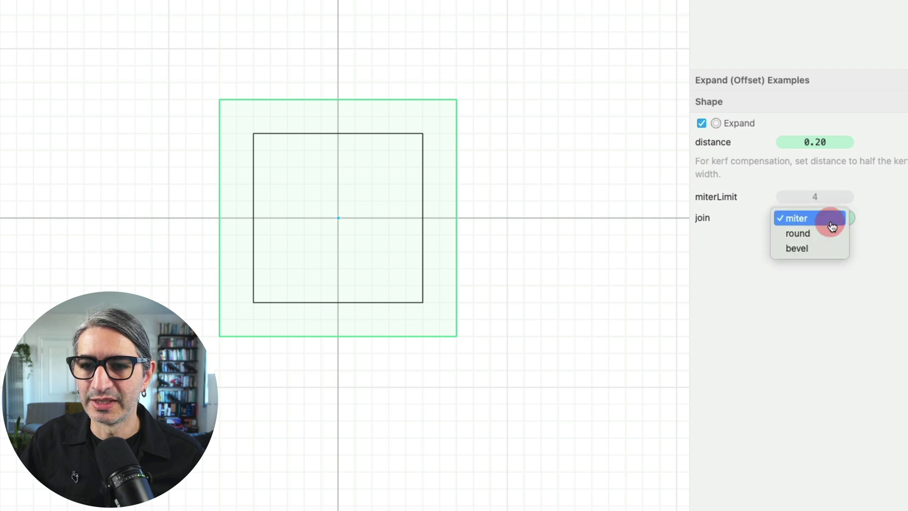
left_click(808, 251)
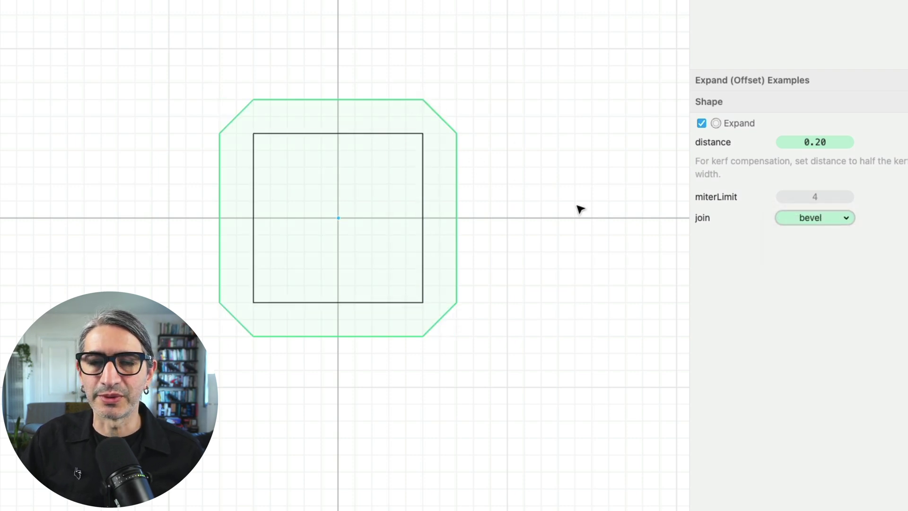
Import NounProject-LLama.svg from Downloads as a new component via Import SVG or Image
left_click(611, 363)
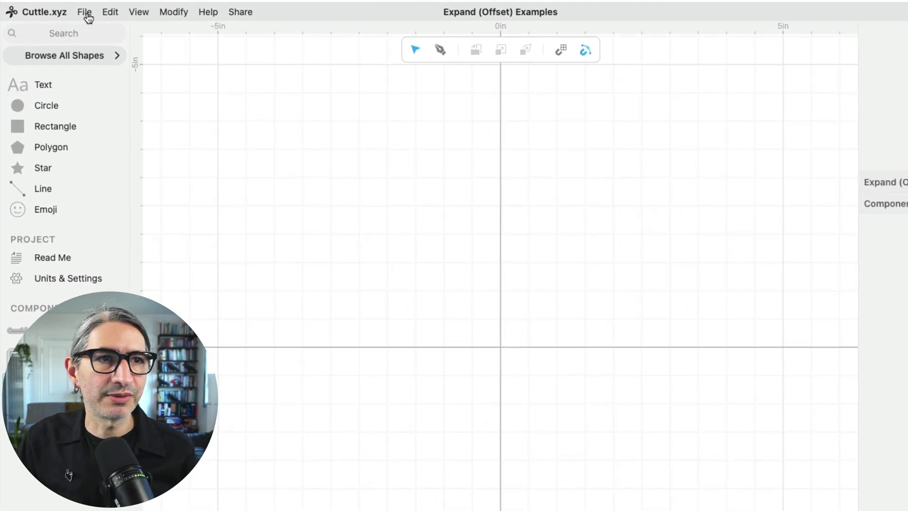
left_click(85, 14)
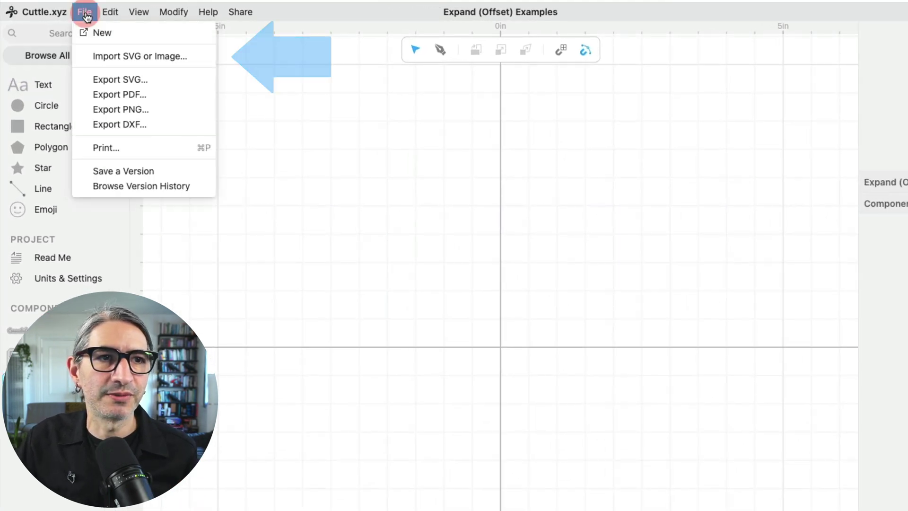
left_click(126, 56)
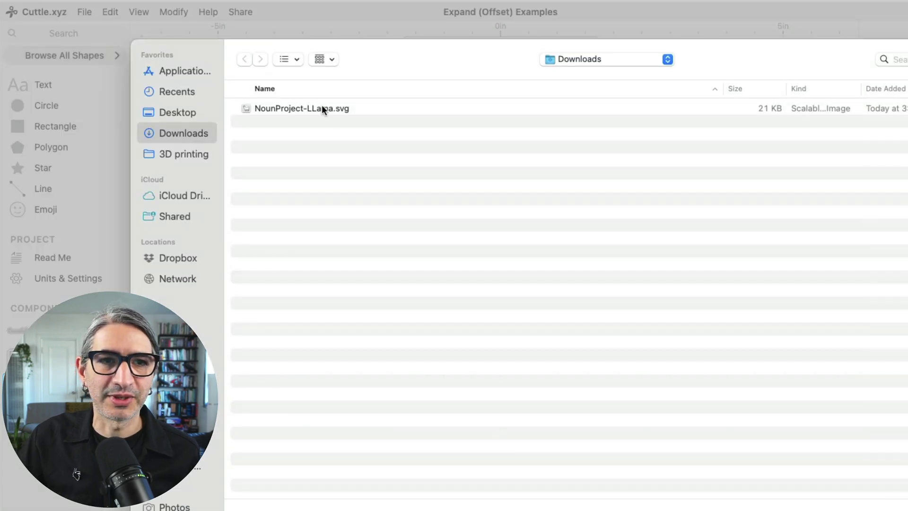
left_click(321, 107)
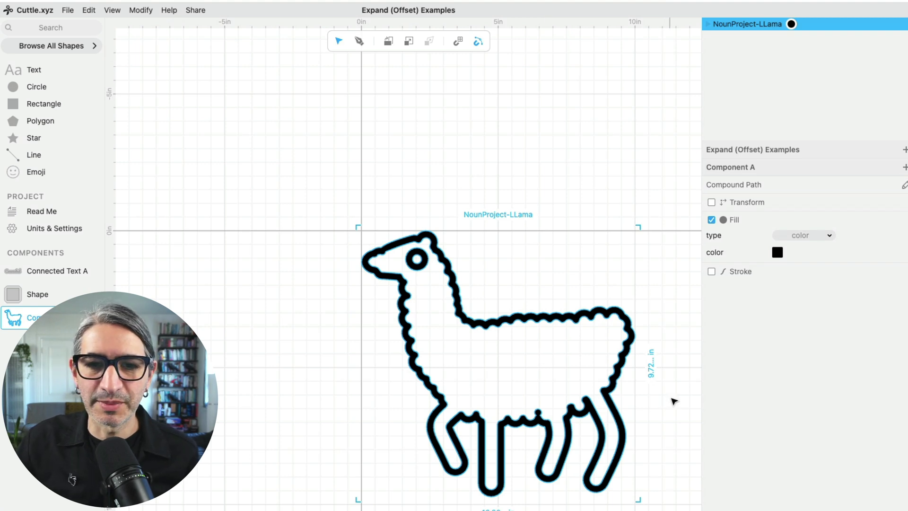
Duplicate the NounProject-LLama layer and add an Expand (Offset) effect to the copy
left_click_drag(674, 401, 596, 298)
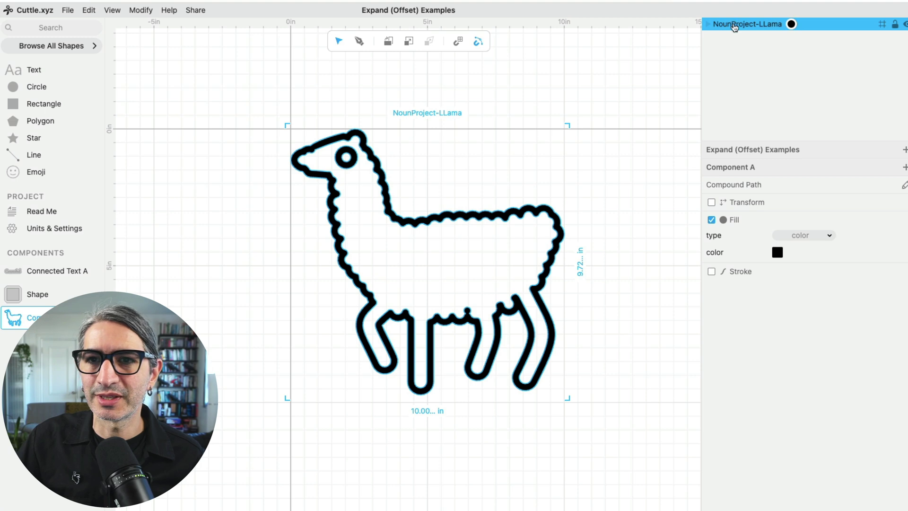
right_click(736, 26)
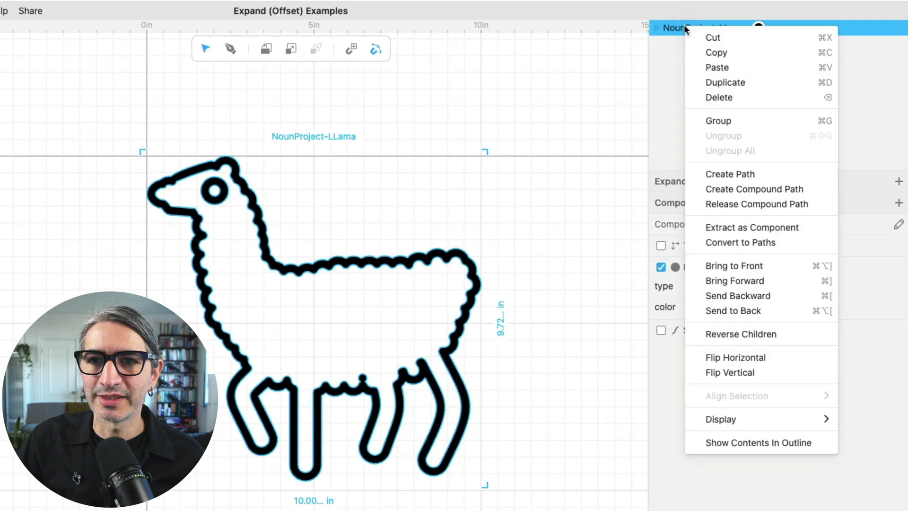
left_click(734, 83)
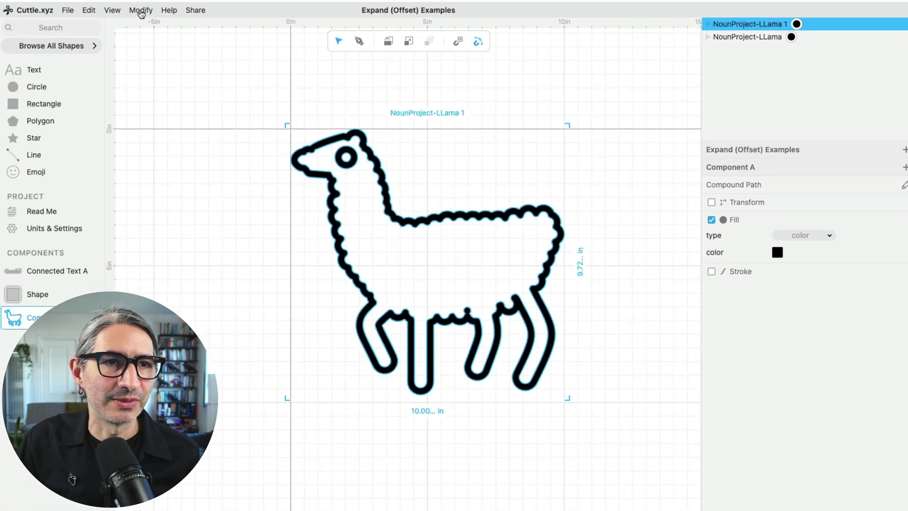
left_click(140, 10)
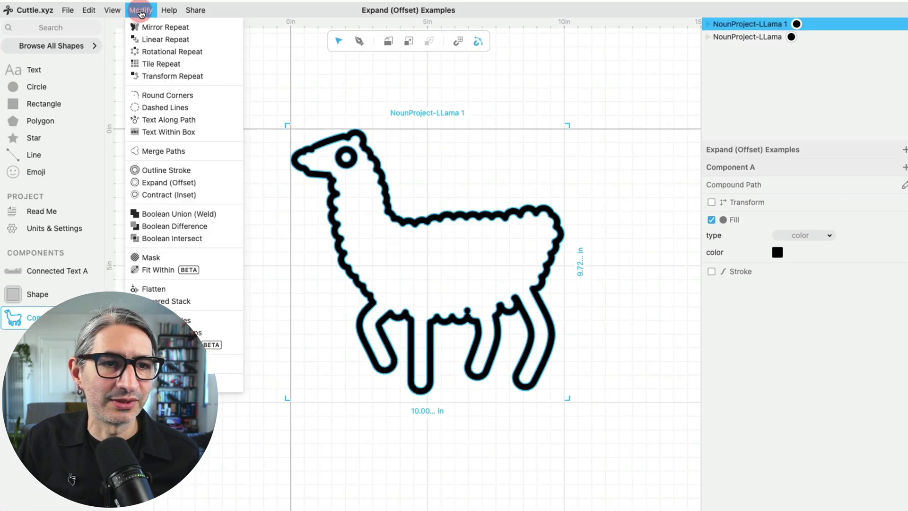
left_click(169, 182)
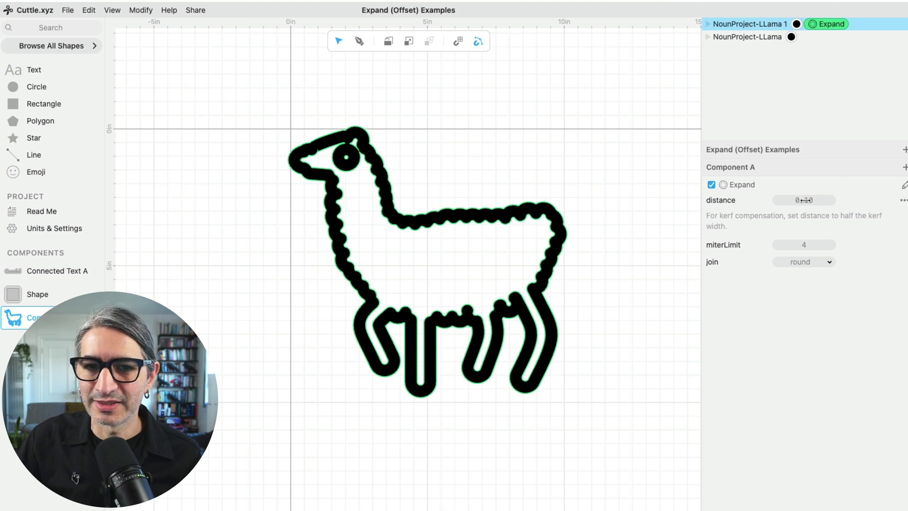
Increase the duplicated llama's Expand distance and preview the thicker silhouette
left_click_drag(804, 200, 824, 199)
left_click(758, 81)
left_click(759, 24)
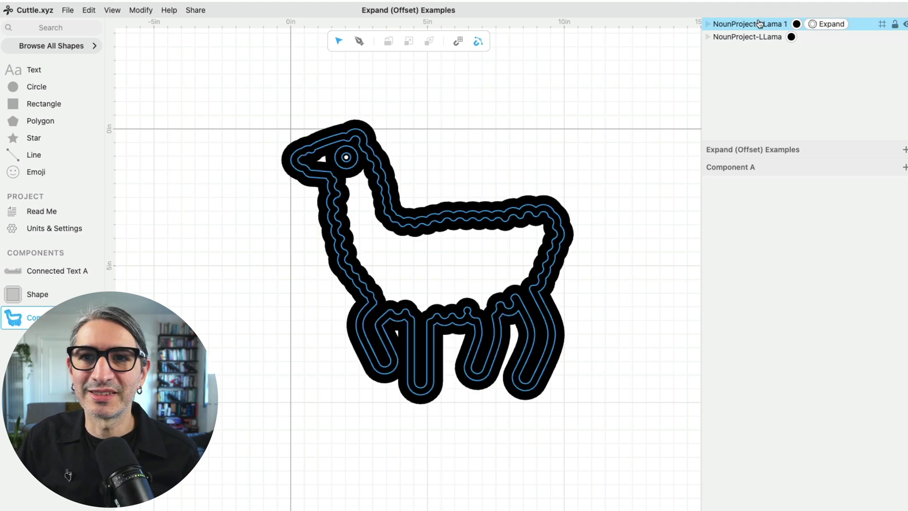
Remove the expanded llama's black fill and give it a red outline stroke
left_click(756, 25)
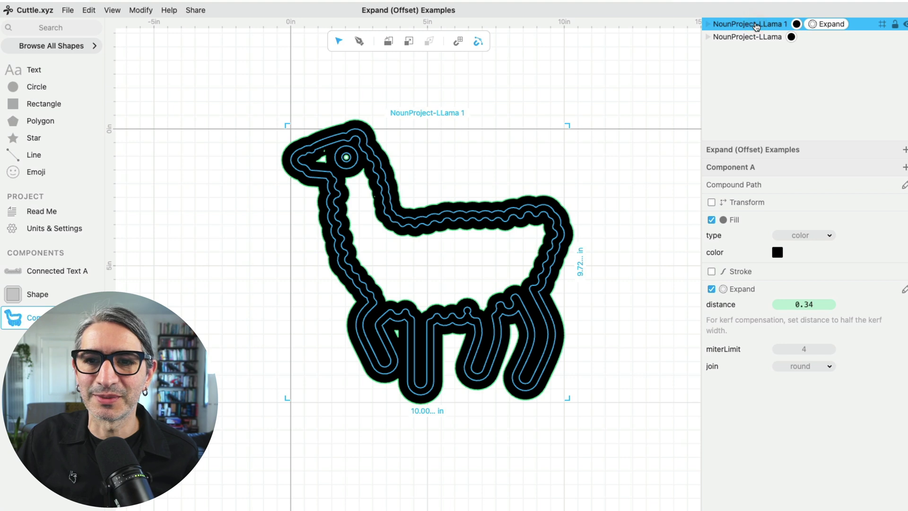
left_click(712, 221)
left_click(712, 238)
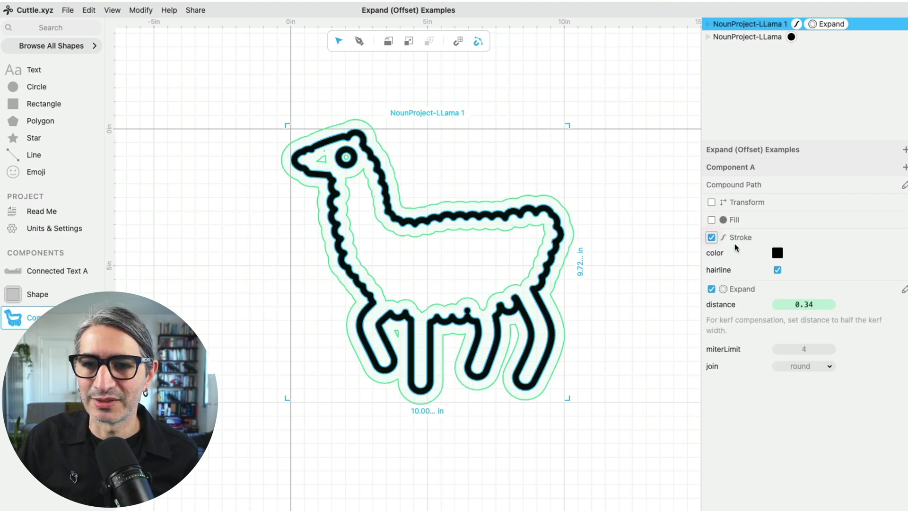
left_click(775, 254)
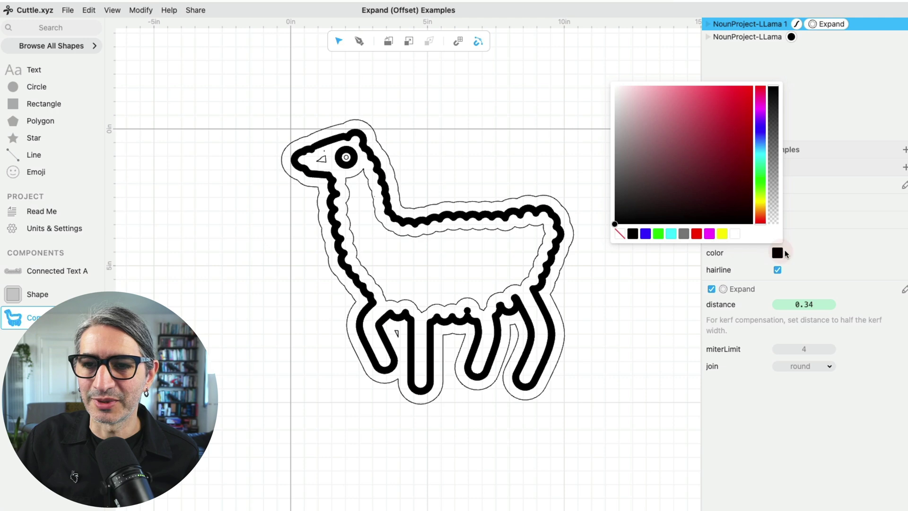
left_click(698, 234)
left_click(631, 271)
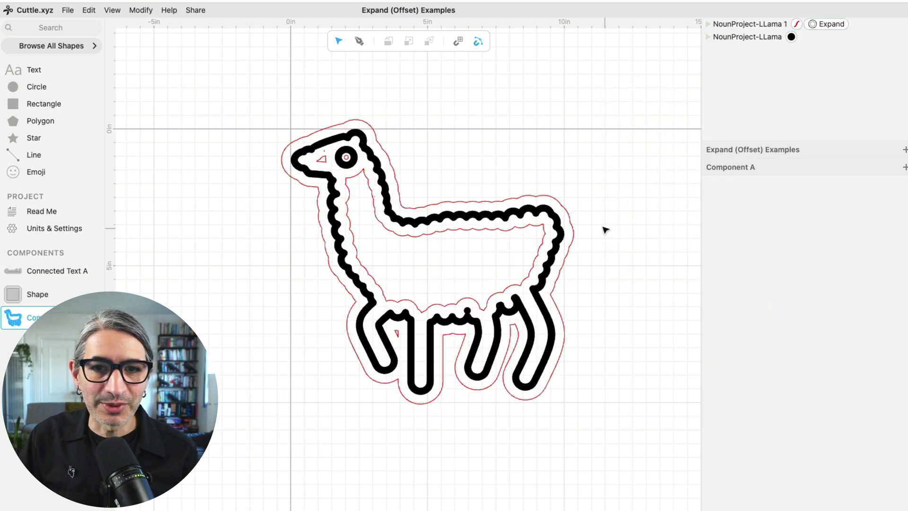
Raise the duplicate's Expand distance to 0.36, then bring up modifiers for its red outline
left_click(813, 33)
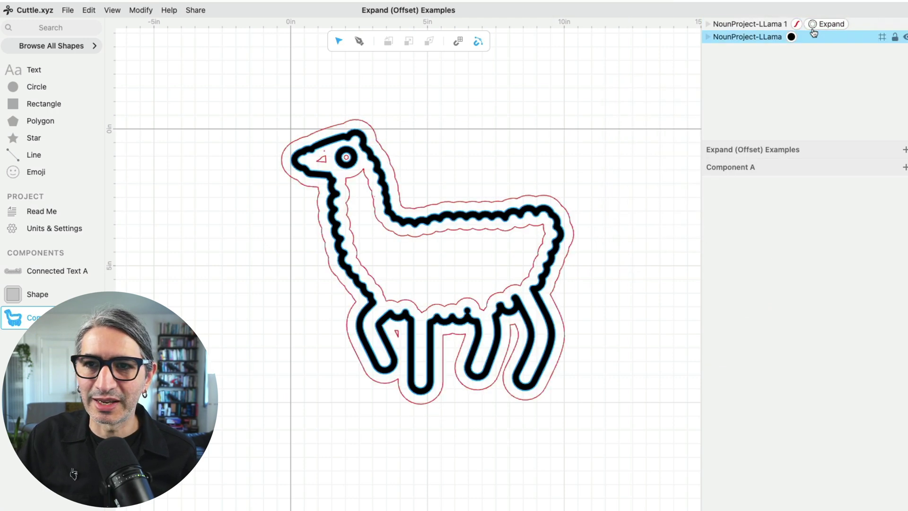
left_click(825, 27)
left_click(821, 27)
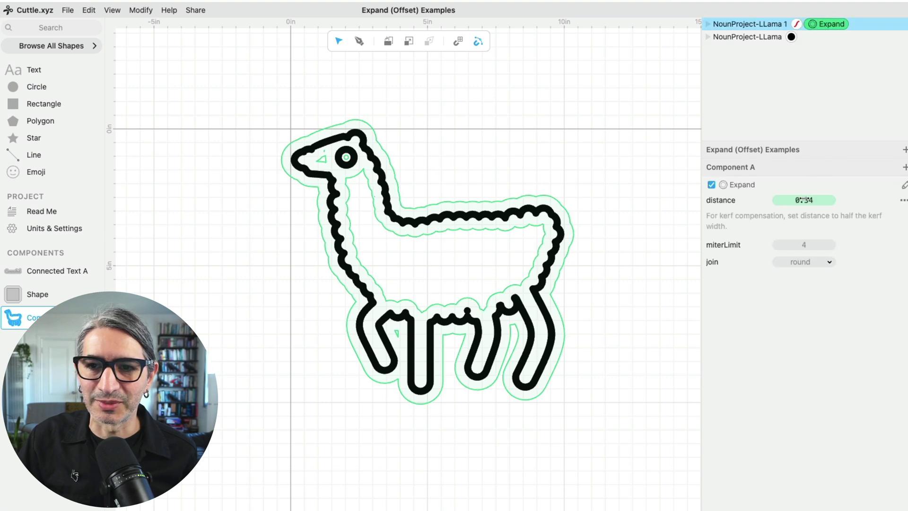
mouse_move(804, 200)
left_mouse_down()
mouse_move(828, 198)
mouse_move(812, 199)
left_mouse_up()
left_click(641, 194)
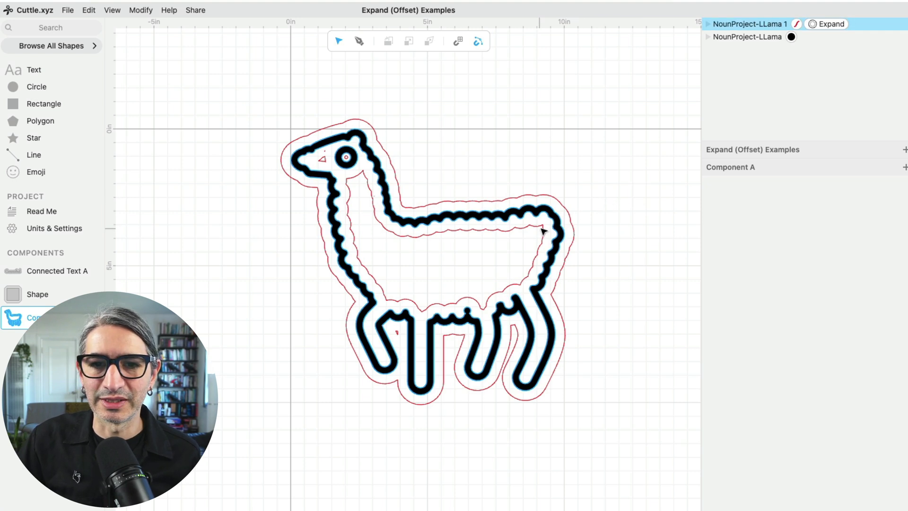
left_click(727, 24)
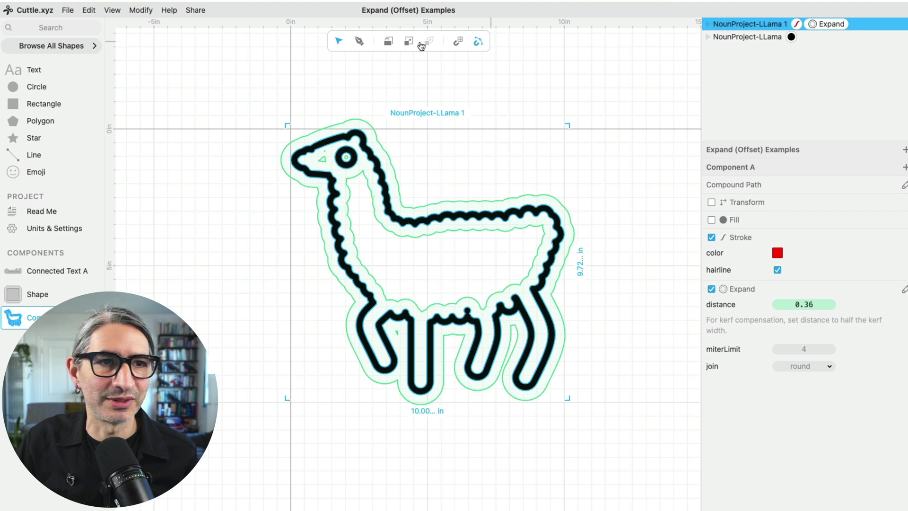
left_click(142, 9)
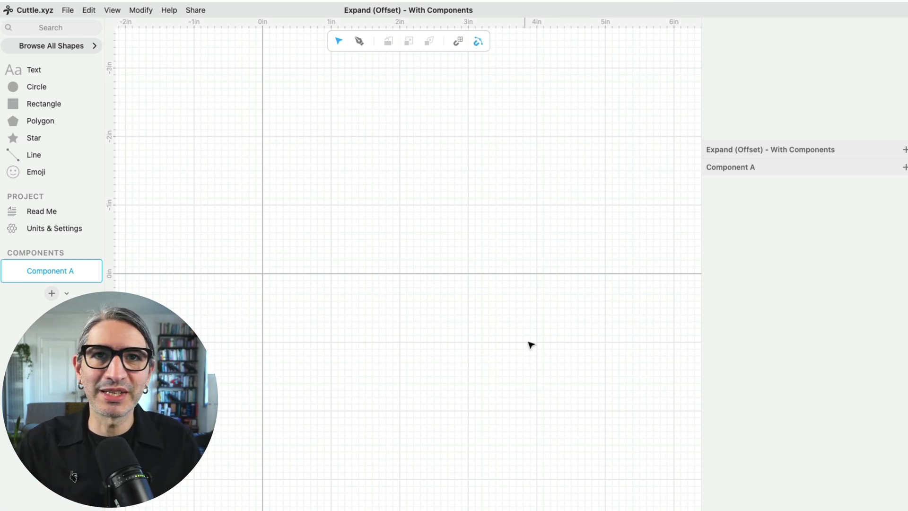
Search 'con' and place the Connected script text on the canvas
left_click(72, 30)
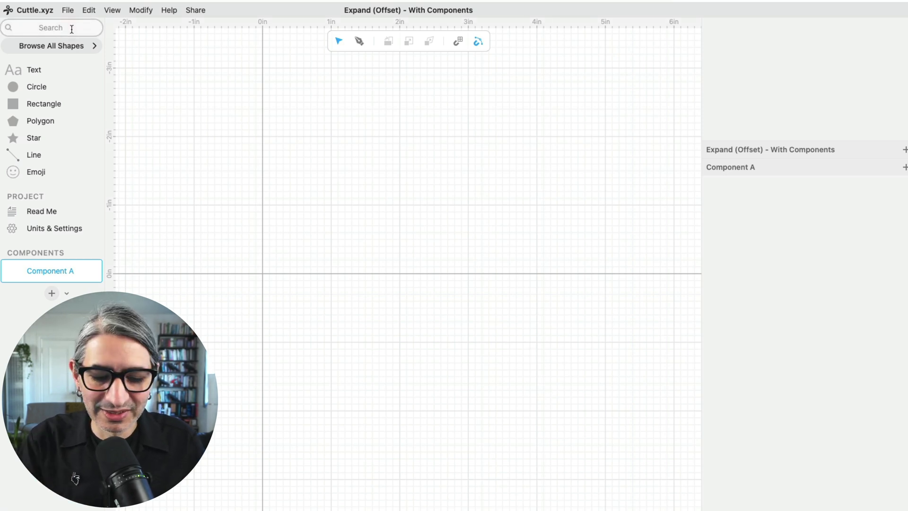
type("con")
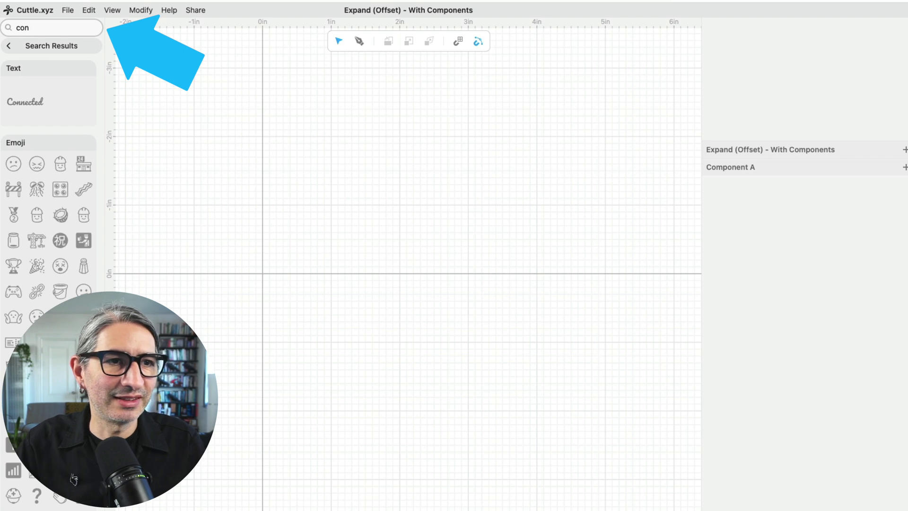
left_click_drag(23, 95, 263, 274)
left_click(444, 317)
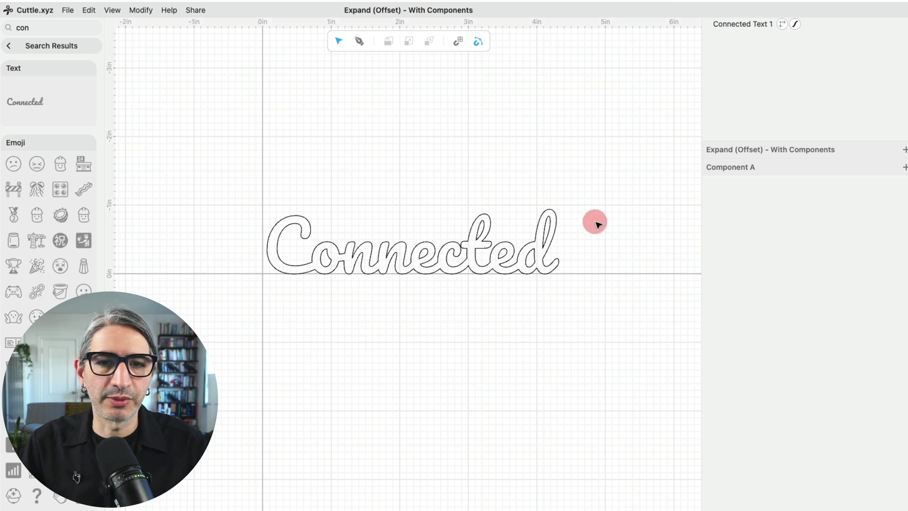
Change the script text from Connected to Lucky
left_click(560, 232)
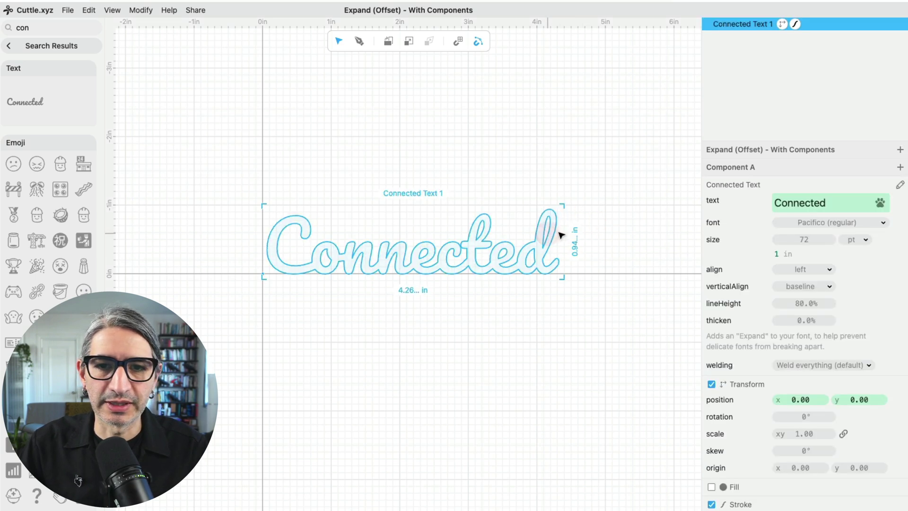
left_click(843, 207)
double_click(843, 207)
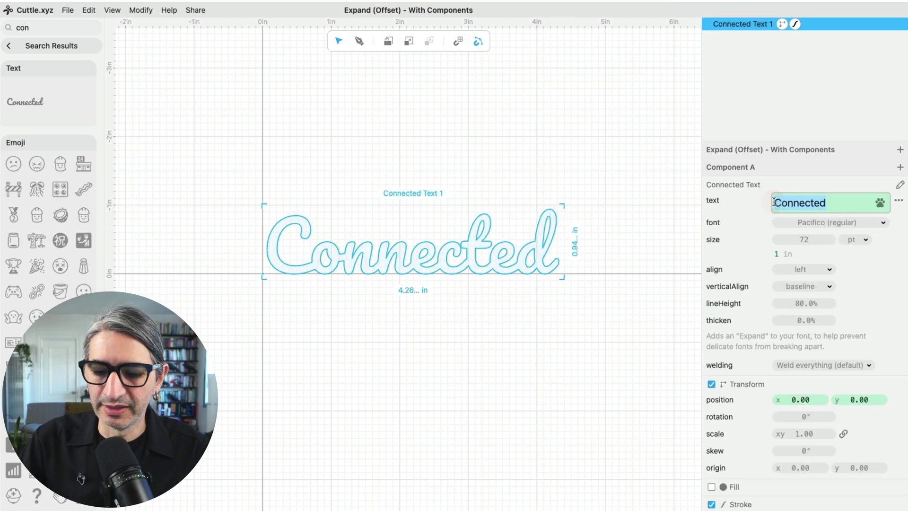
type("Lucky")
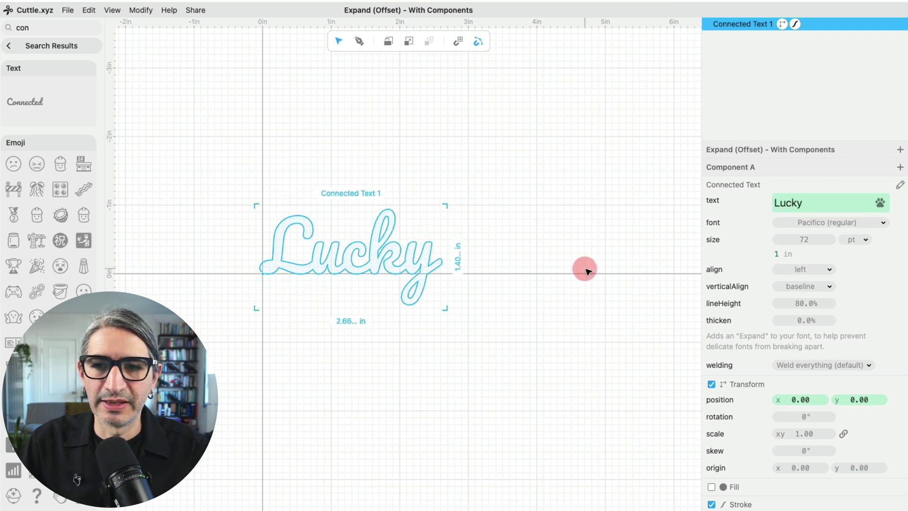
left_click(587, 272)
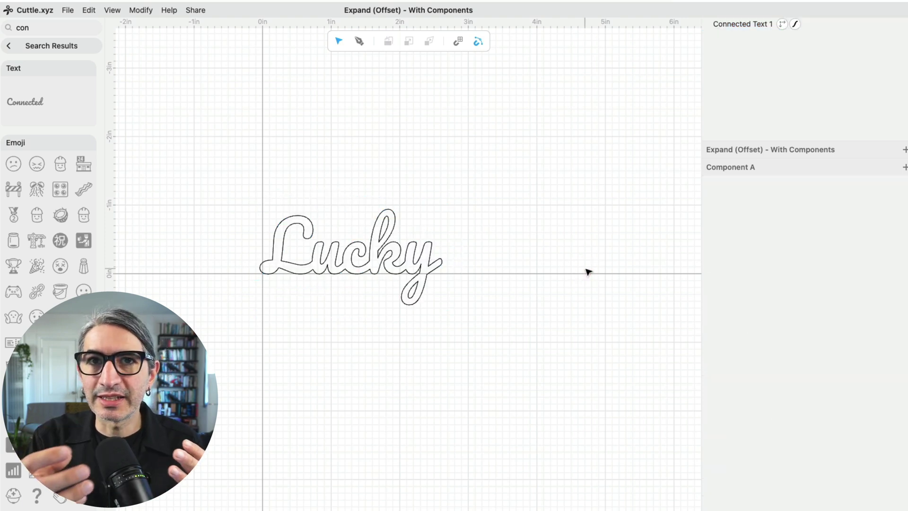
Resize the Lucky text to 3 in wide and clear the shape search
left_click_drag(530, 207, 265, 334)
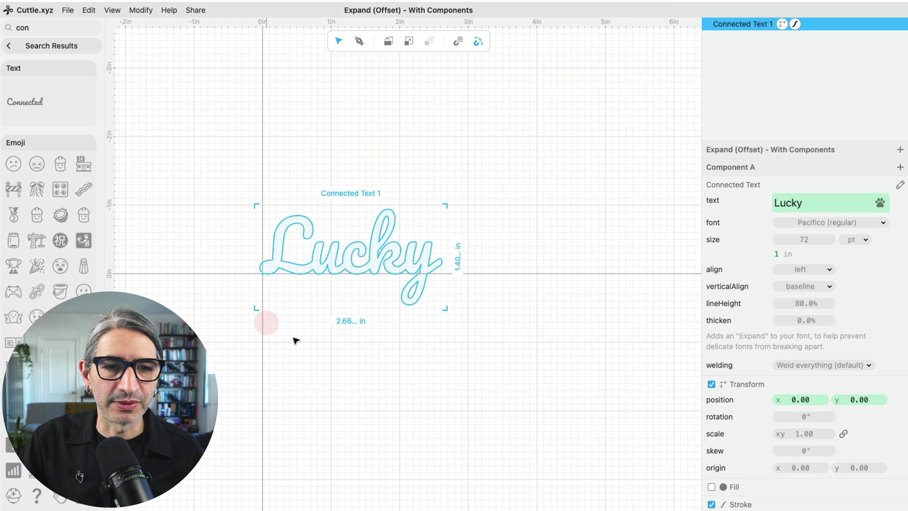
left_click(345, 321)
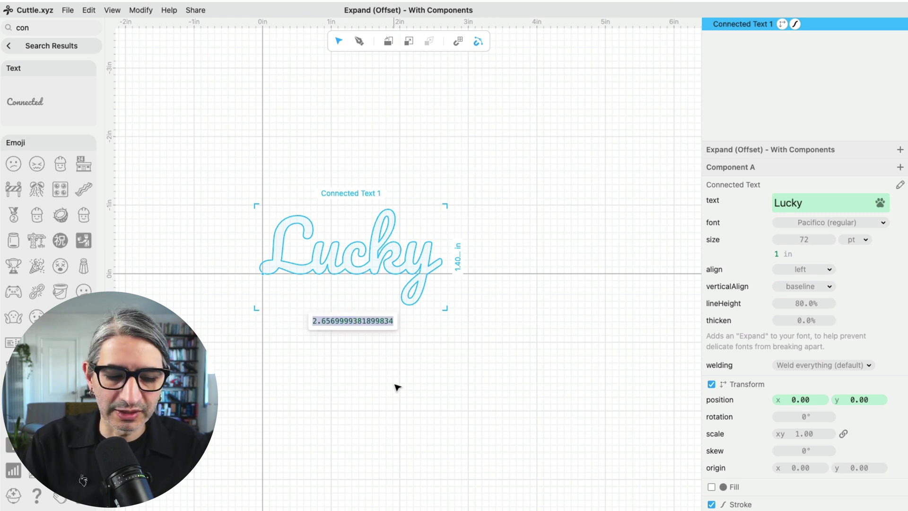
type("3")
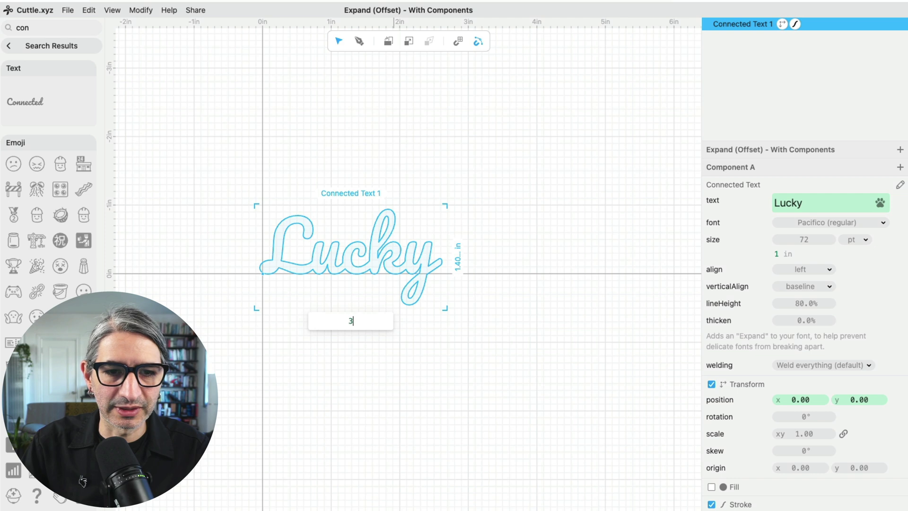
key("Return")
left_click(511, 267)
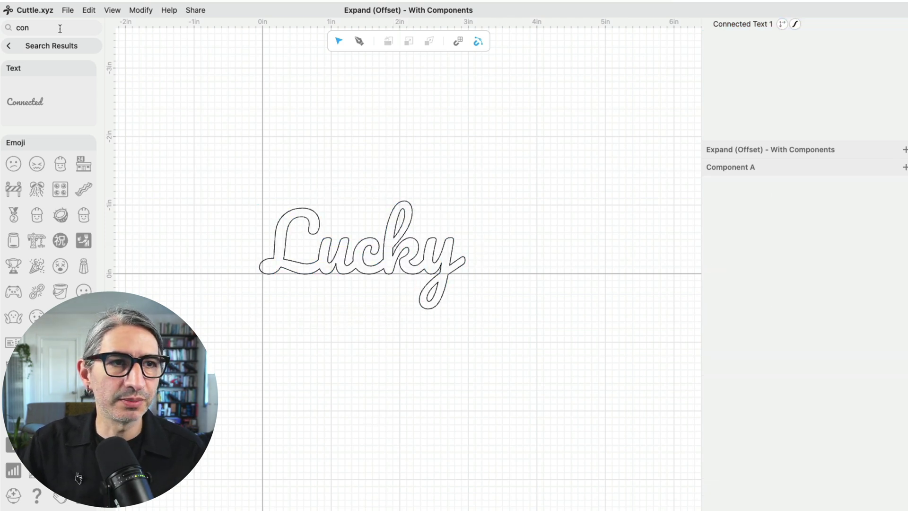
left_click(19, 45)
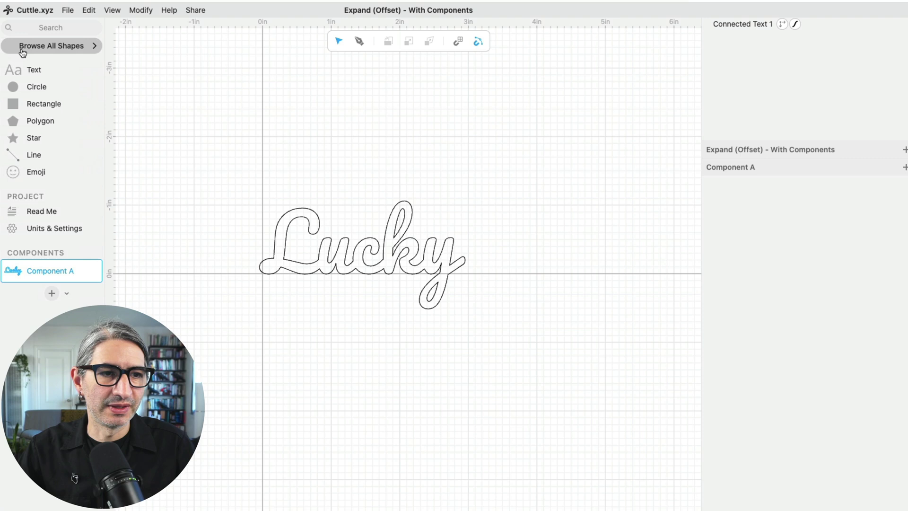
Rename Component A to Name
double_click(60, 271)
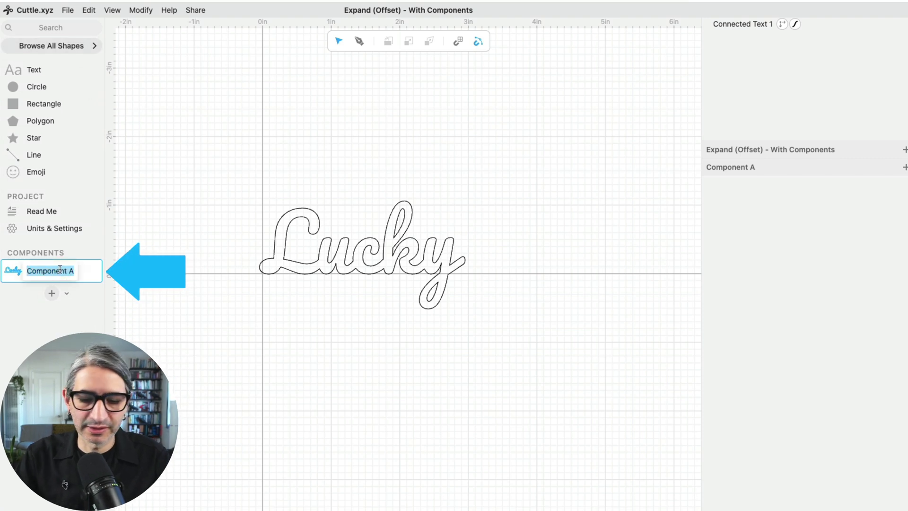
type("n")
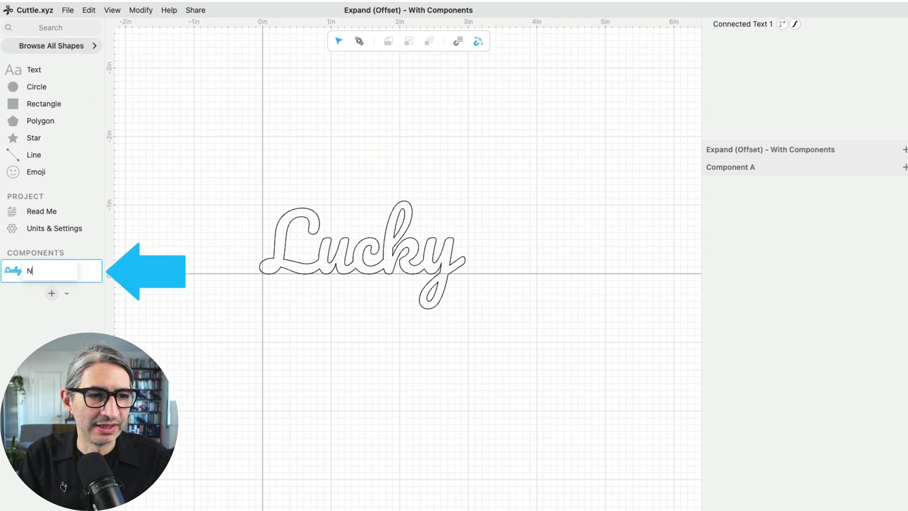
type("ame")
key("Return")
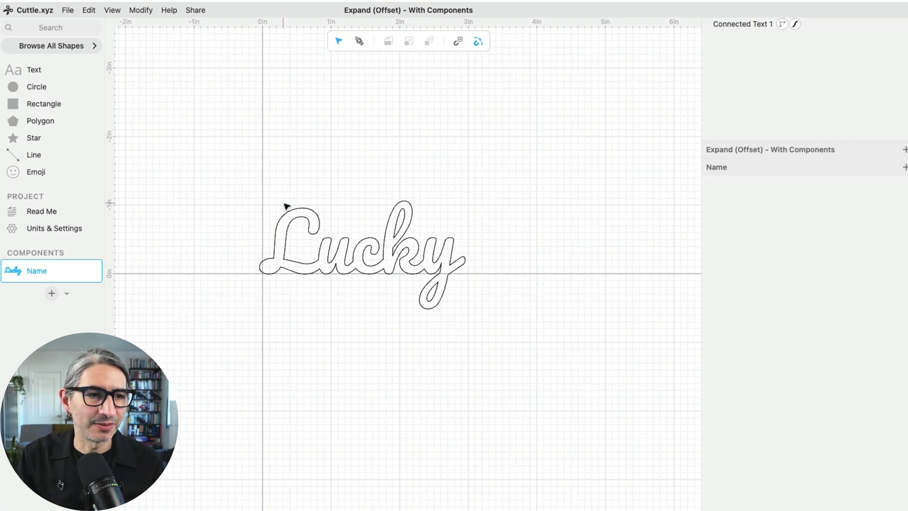
Create a new component named Backer holding an instance of Name, and select it
left_click(51, 293)
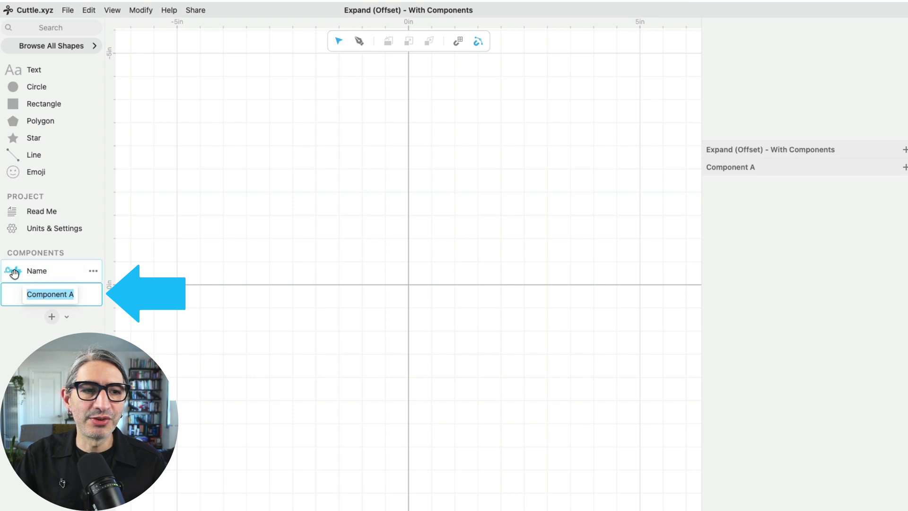
left_click_drag(12, 270, 408, 284)
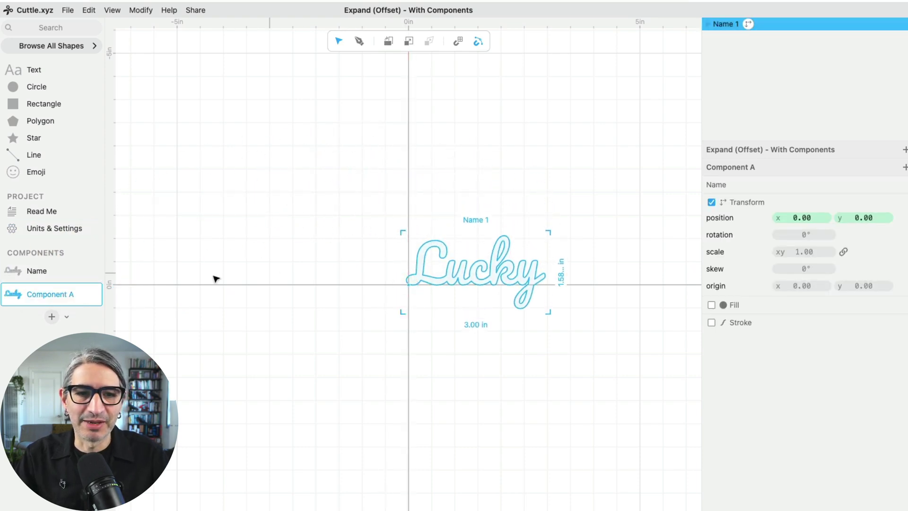
double_click(42, 294)
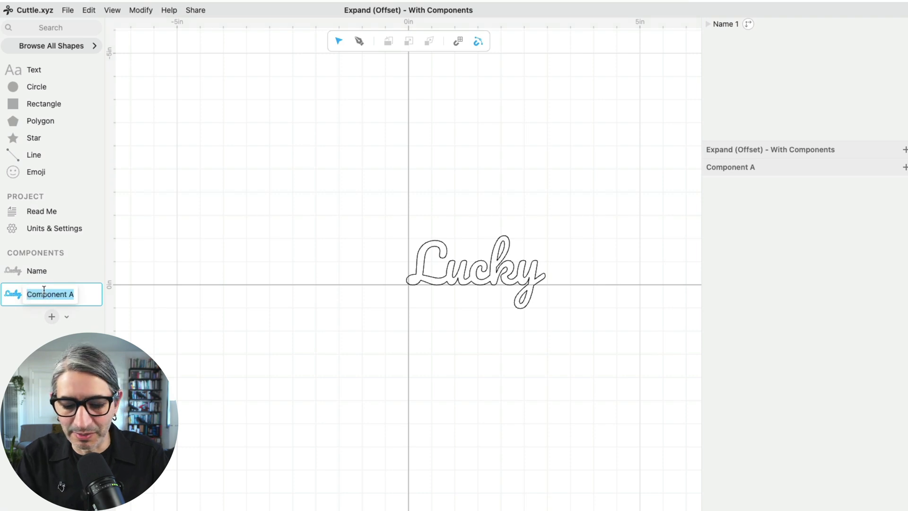
type("Bak")
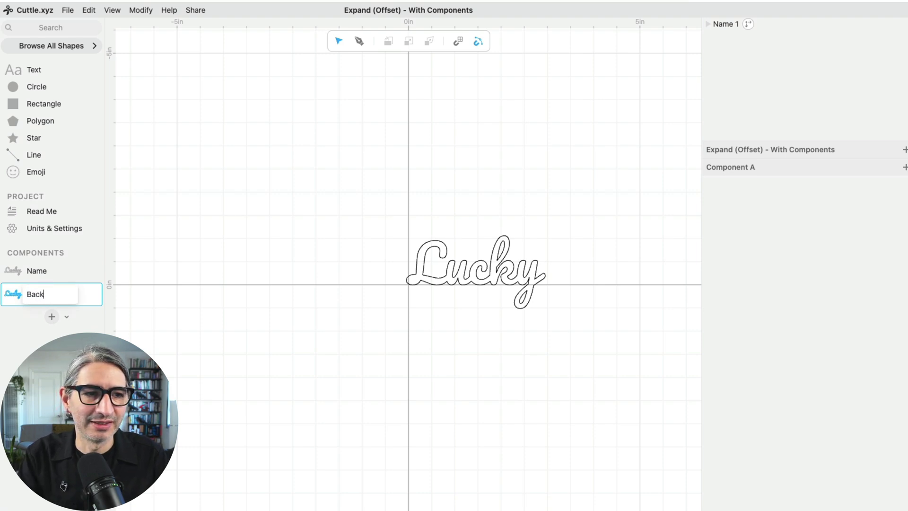
key("Return")
scroll(463, 322, "up", 10)
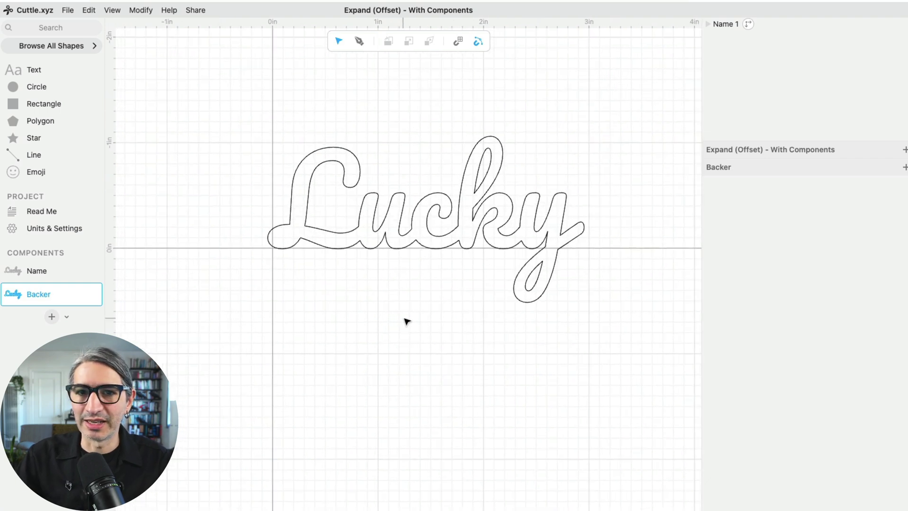
left_click_drag(268, 111, 525, 316)
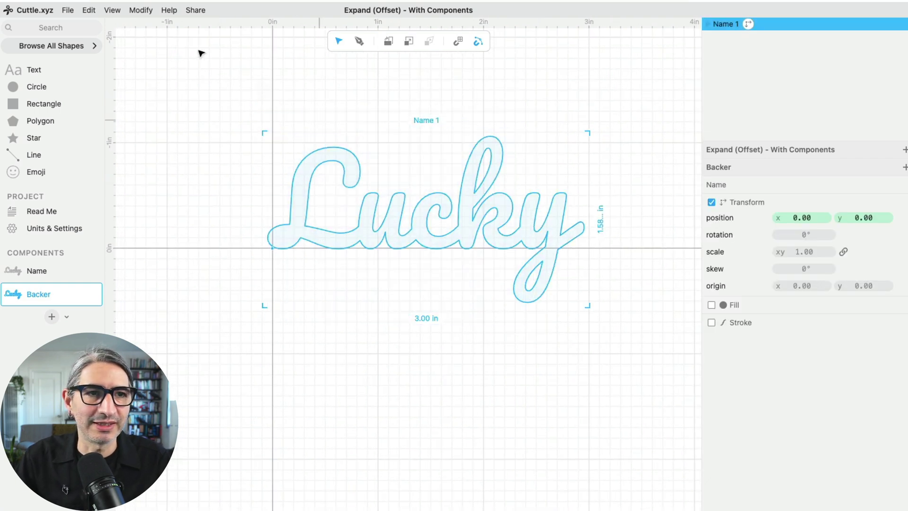
Add Expand (Offset) to the Lucky instance with distance 0.14
left_click(142, 10)
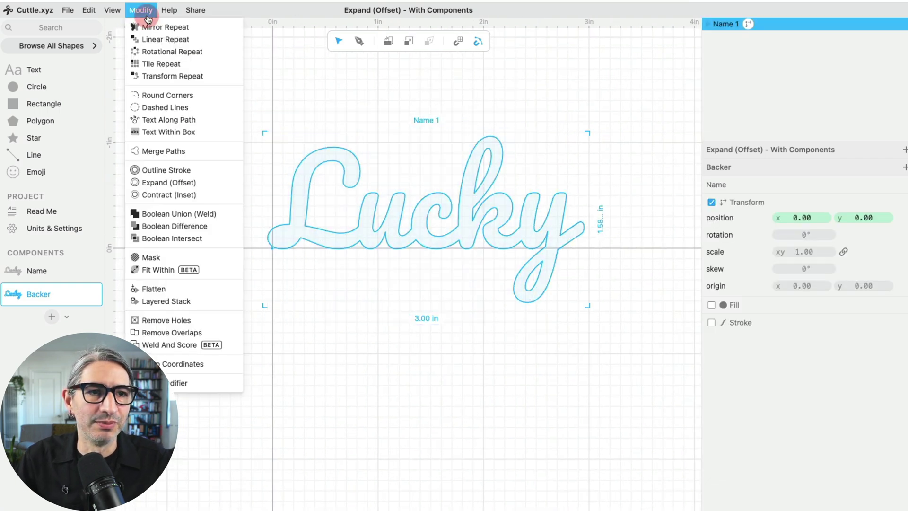
left_click(155, 183)
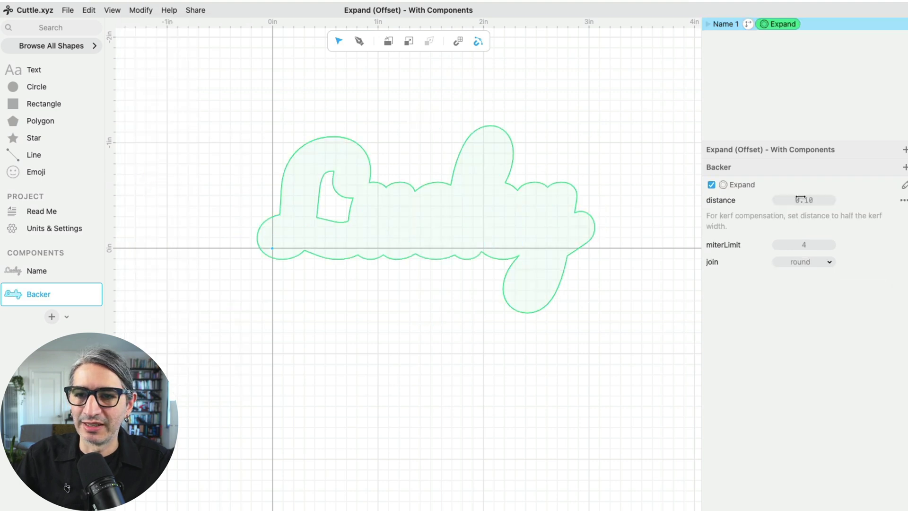
left_click_drag(800, 197, 810, 200)
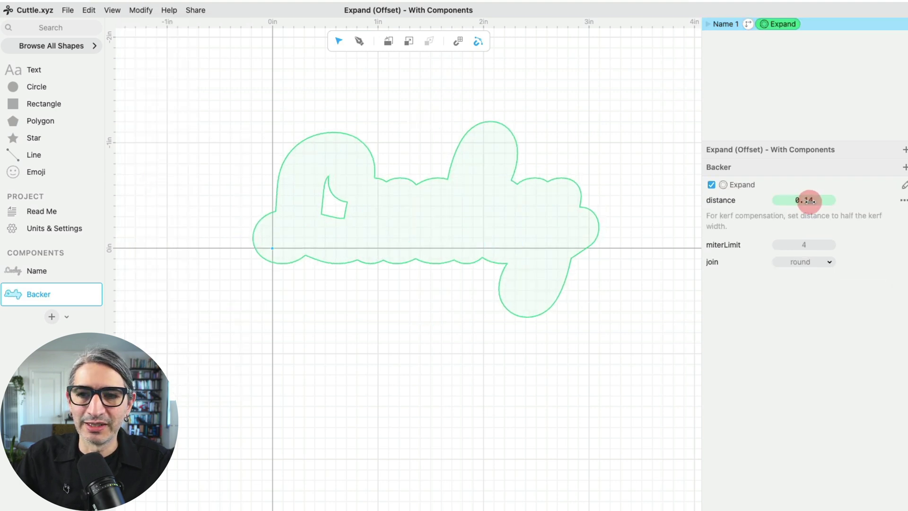
left_click(644, 284)
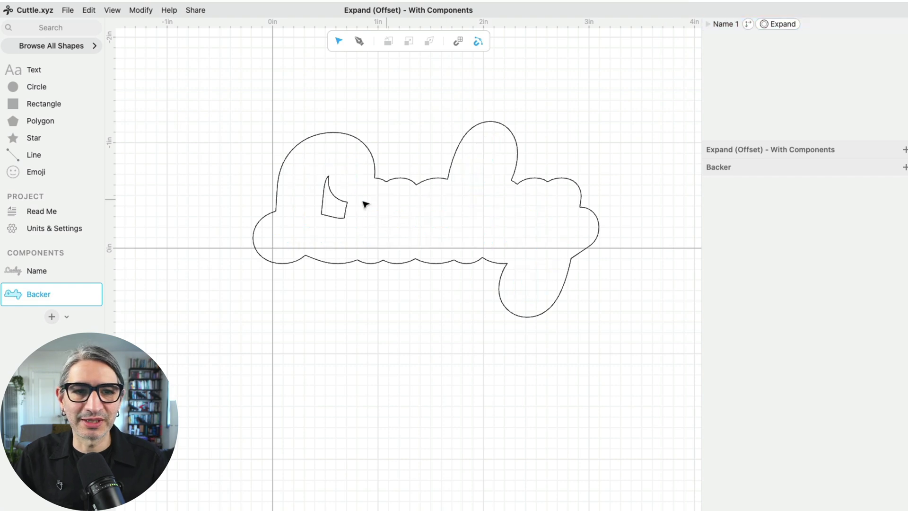
Apply Remove Holes to the expanded Lucky shape for a solid backer outline
left_click_drag(244, 105, 362, 213)
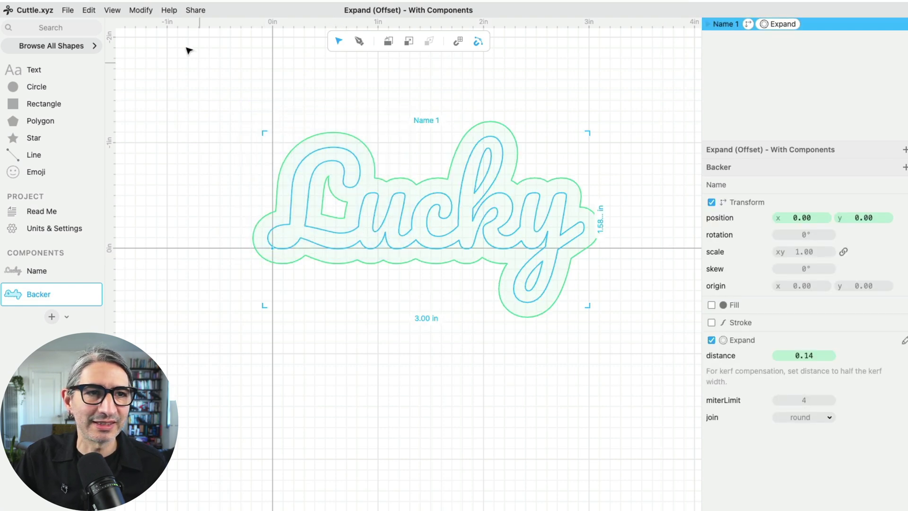
left_click(144, 13)
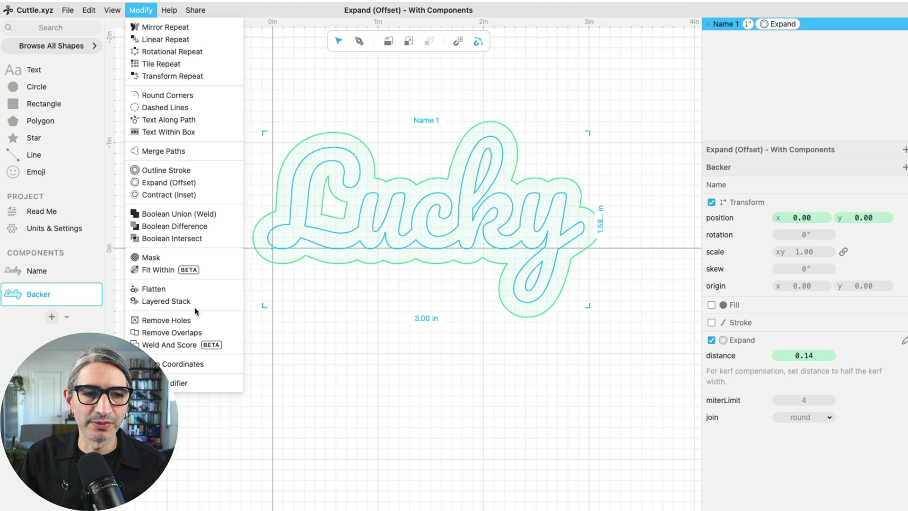
left_click(196, 318)
left_click(631, 399)
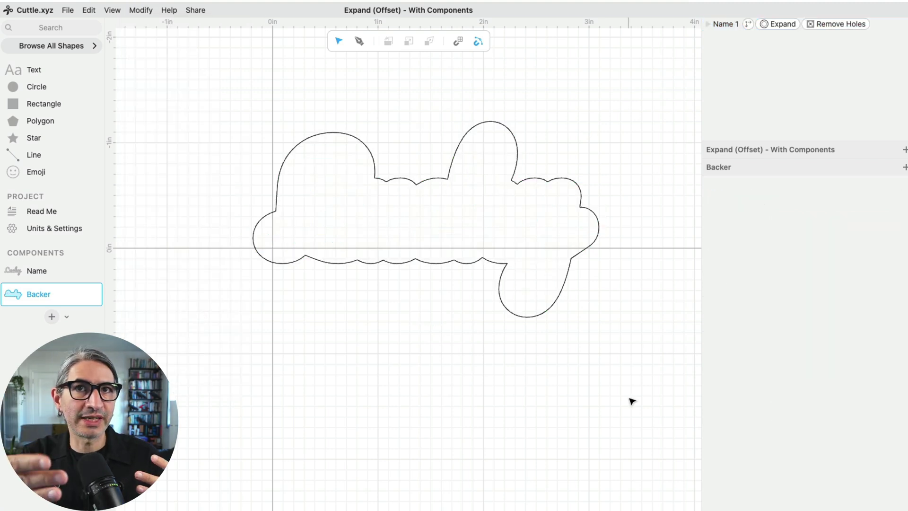
Create a Cut component and place Name and Backer instances in it
left_click(50, 317)
type("C")
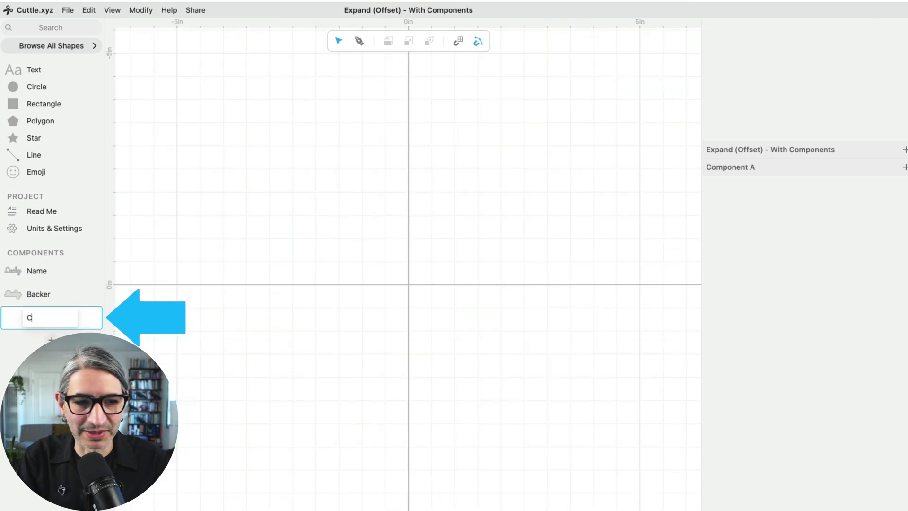
type("ut")
left_click(261, 258)
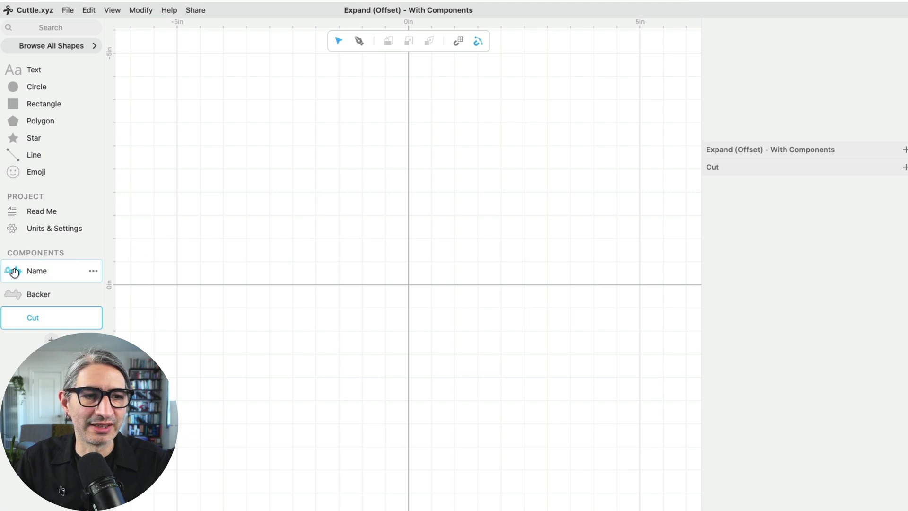
left_click_drag(14, 272, 412, 230)
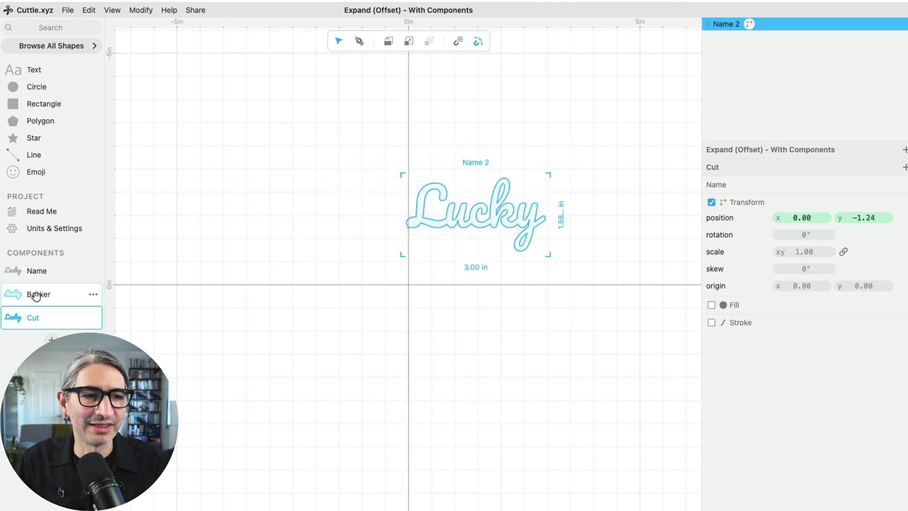
left_click_drag(16, 295, 409, 288)
left_click(338, 248)
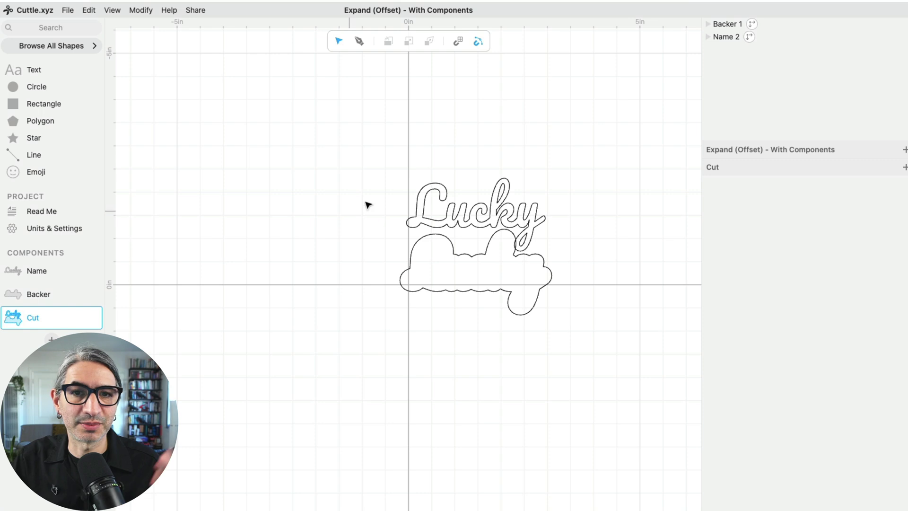
Move the Lucky text up so it sits above the backer outline
left_click(413, 222)
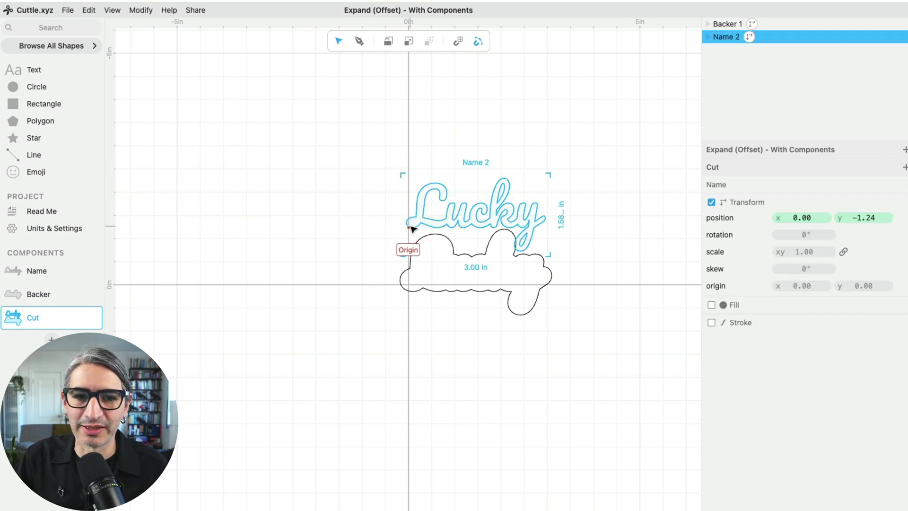
left_click_drag(413, 222, 406, 202)
left_click(480, 336)
scroll(480, 336, "up", 5)
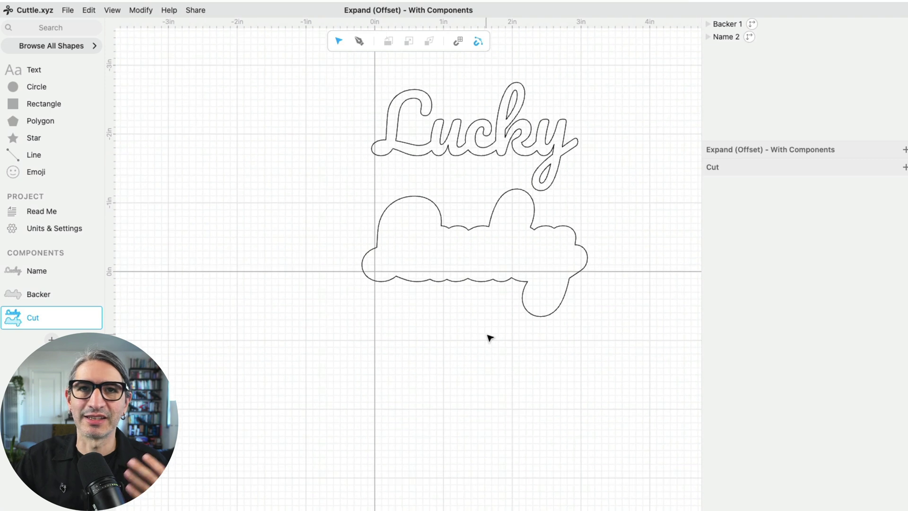
left_click(444, 139)
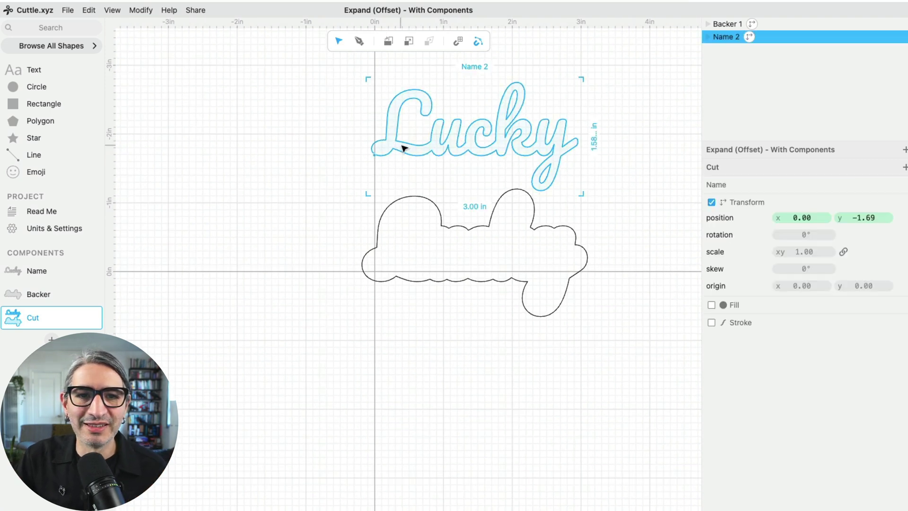
left_click_drag(375, 154, 373, 264)
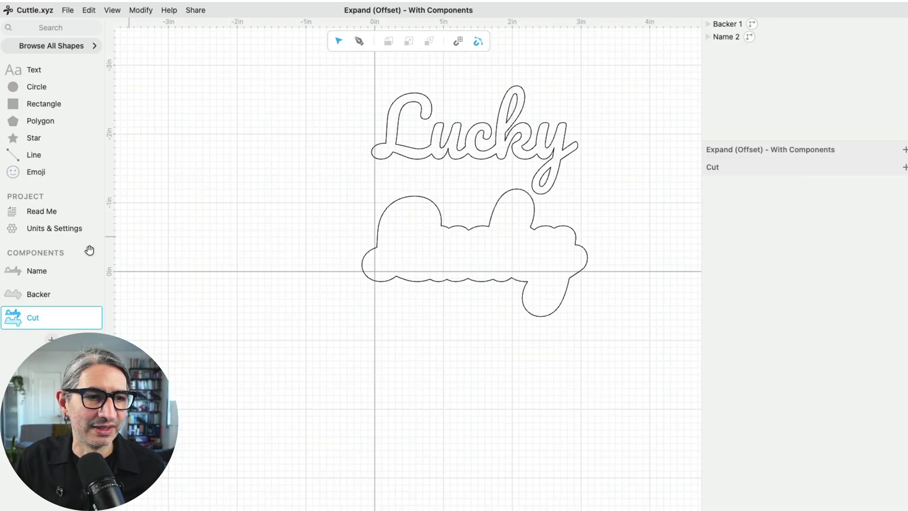
In the Backer component, add a Lucky copy contracted (inset) by 0.03
left_click(56, 292)
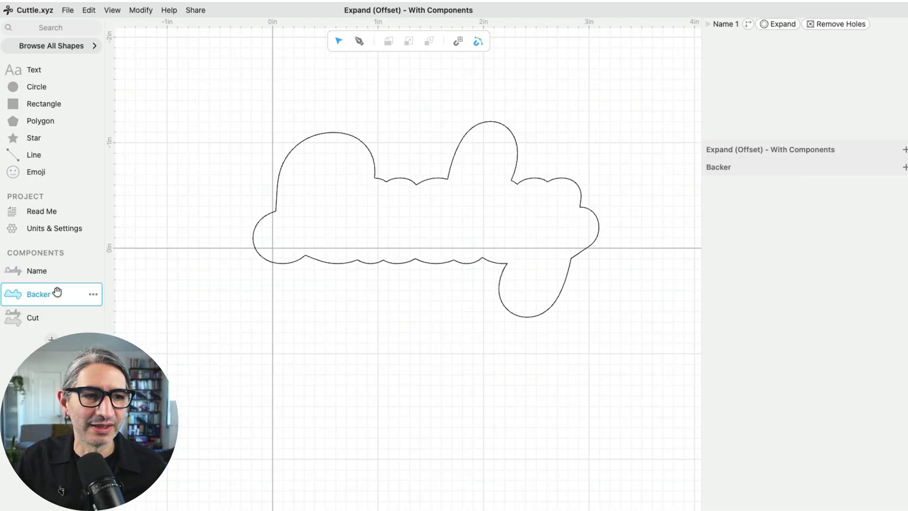
mouse_move(9, 271)
left_mouse_down()
mouse_move(137, 178)
mouse_move(294, 171)
mouse_move(269, 229)
mouse_move(273, 248)
left_mouse_up()
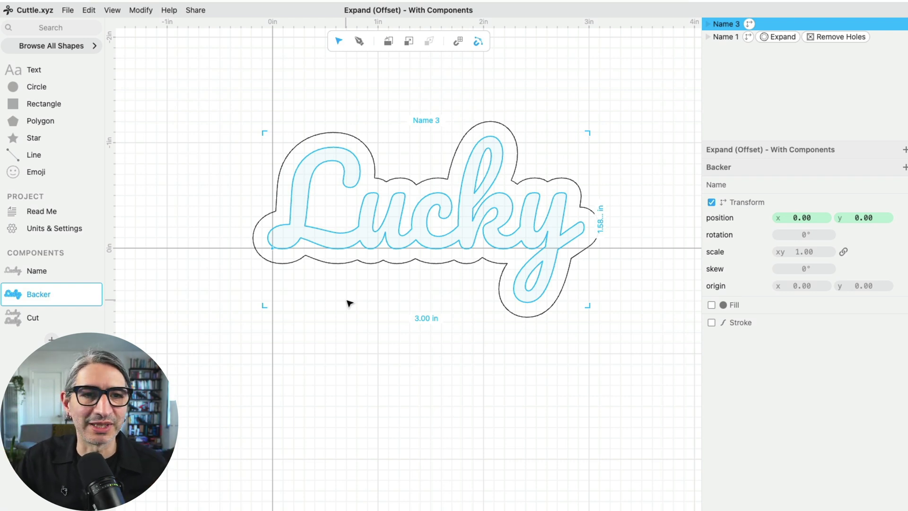
left_click(147, 11)
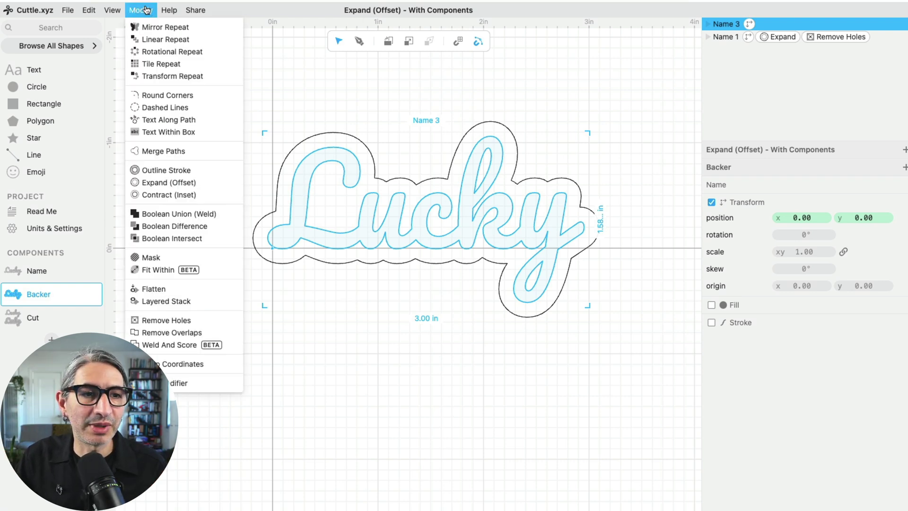
left_click(189, 194)
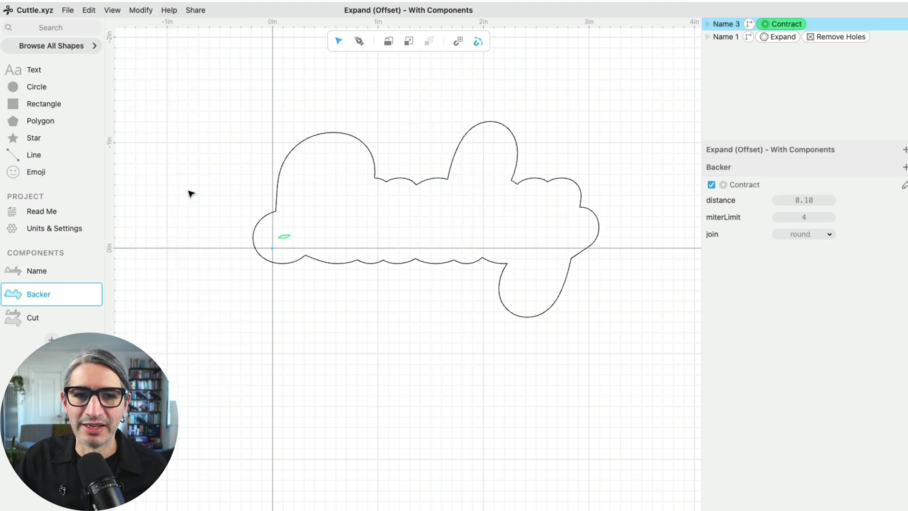
left_click(802, 199)
type("0")
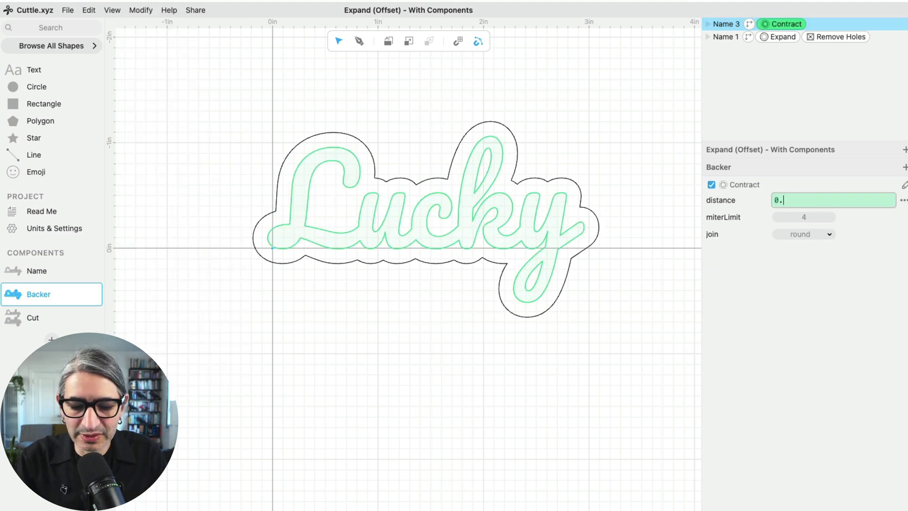
type(".03")
left_click(640, 209)
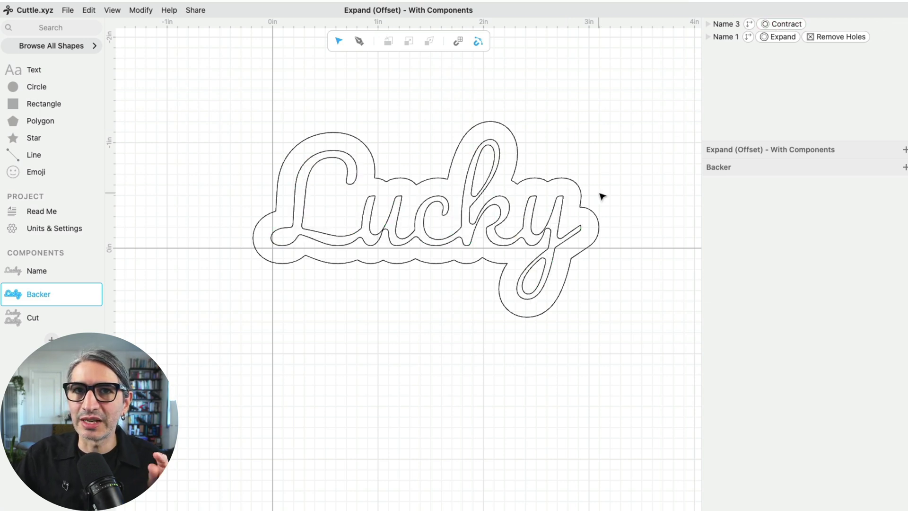
Give the inset Lucky copy a blue outline stroke
left_click(726, 24)
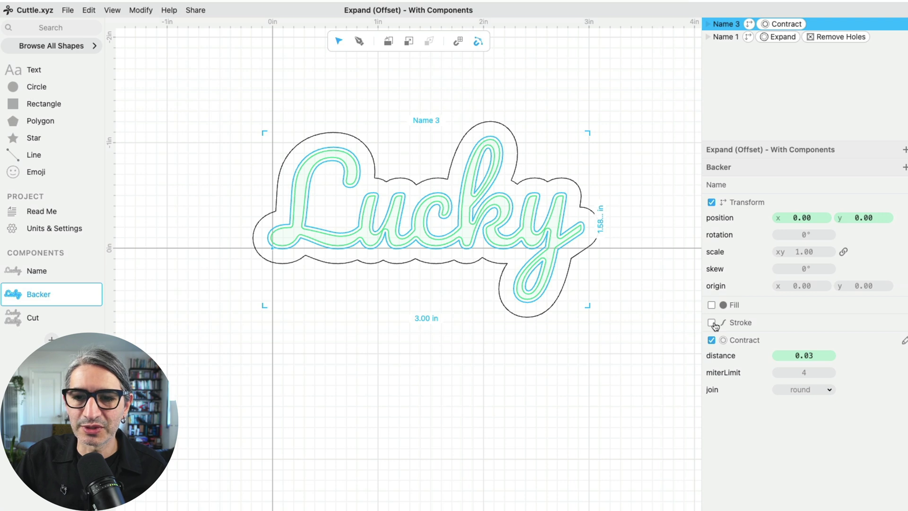
left_click(712, 324)
left_click(778, 336)
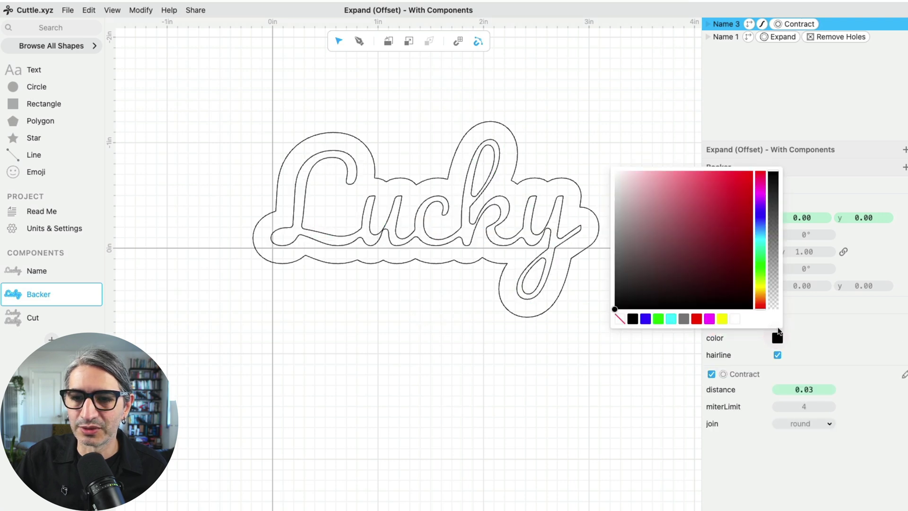
left_click(645, 319)
left_click(648, 324)
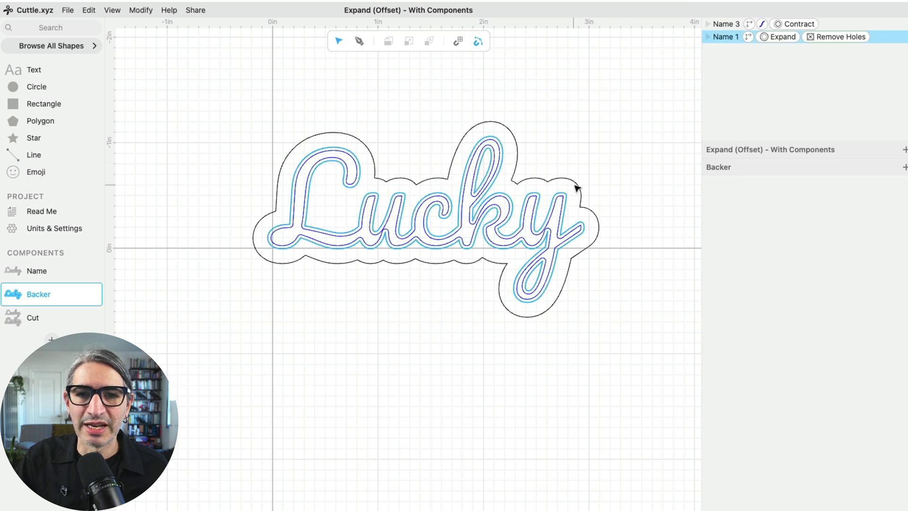
Give the expanded backer outline a red stroke
left_click(727, 42)
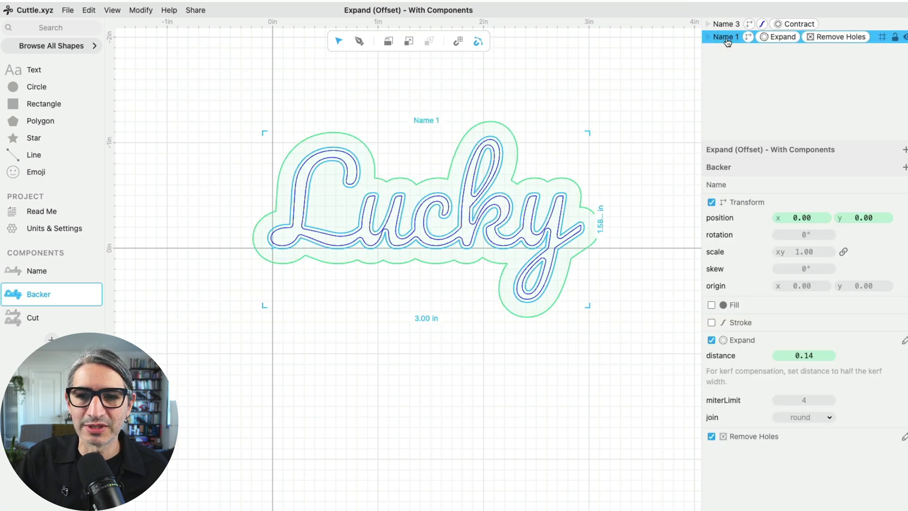
left_click(712, 322)
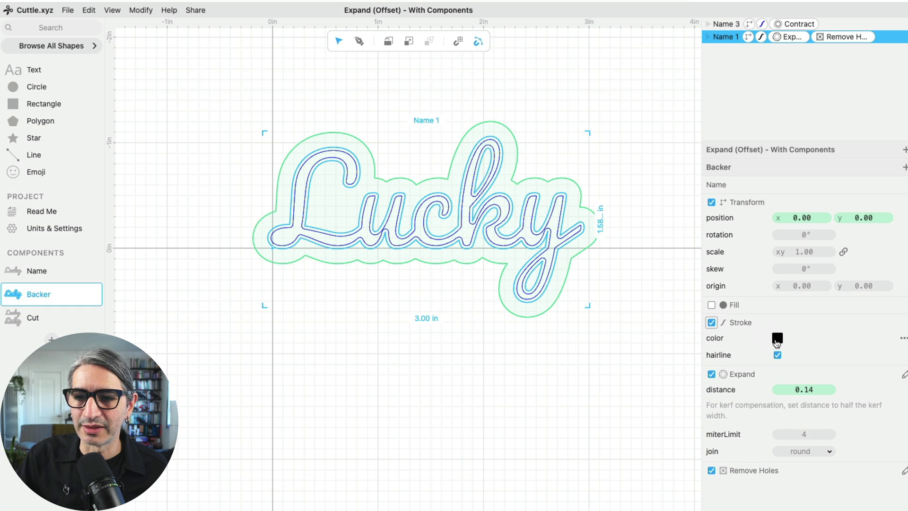
left_click(778, 338)
left_click(696, 320)
left_click(639, 335)
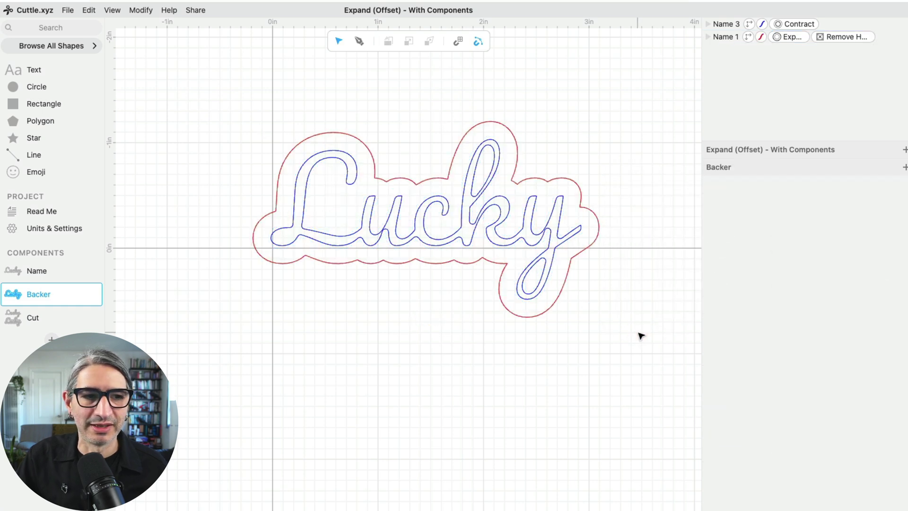
In the Cut layout, snap the upper Lucky text's origin to the canvas origin
left_click(45, 321)
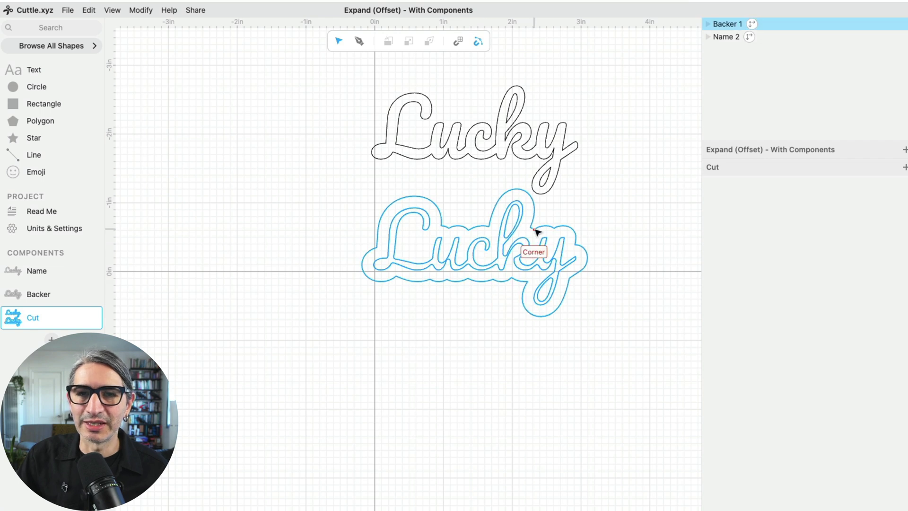
left_click(397, 154)
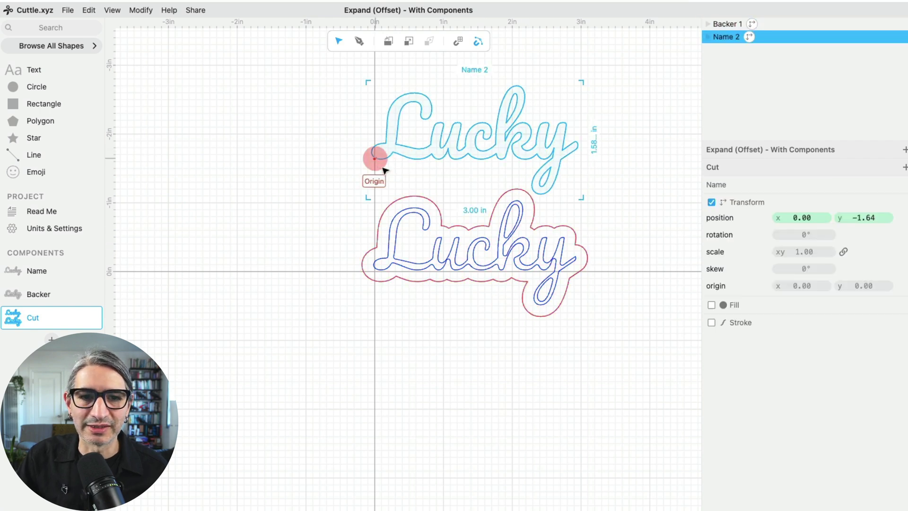
left_click_drag(374, 158, 481, 184)
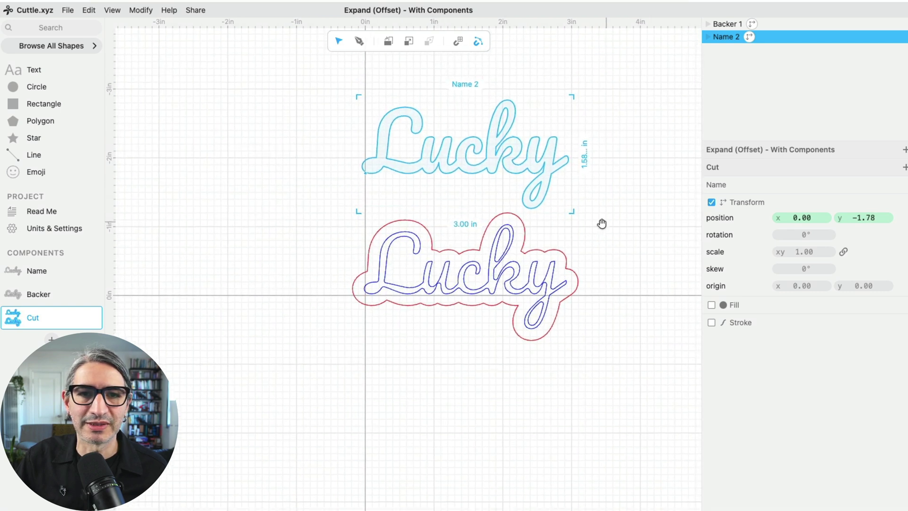
Export the Cut layout as an SVG file
scroll(602, 222, "up", 2)
left_click(68, 10)
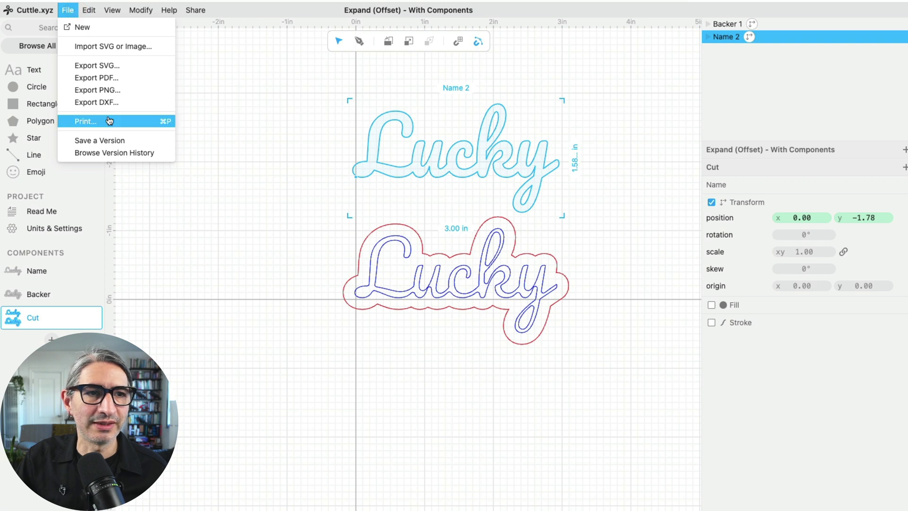
left_click(119, 69)
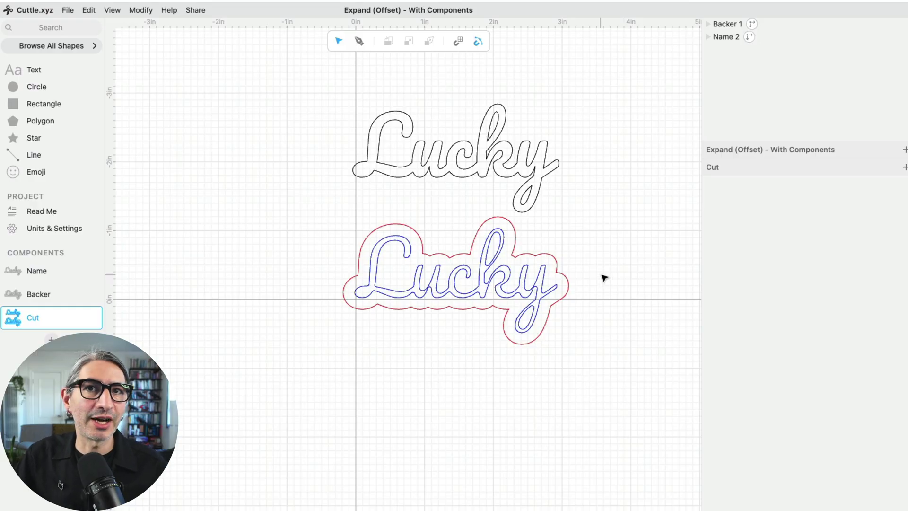
Replace the Name text 'Lucky' with 'Cuttle' and verify it in Backer and Cut
left_click(57, 267)
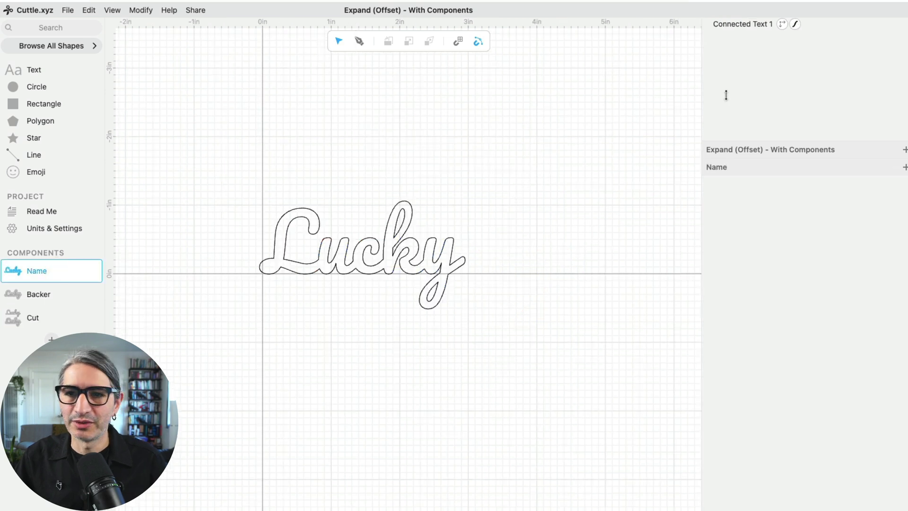
left_click(745, 24)
left_click(745, 24)
left_click(818, 203)
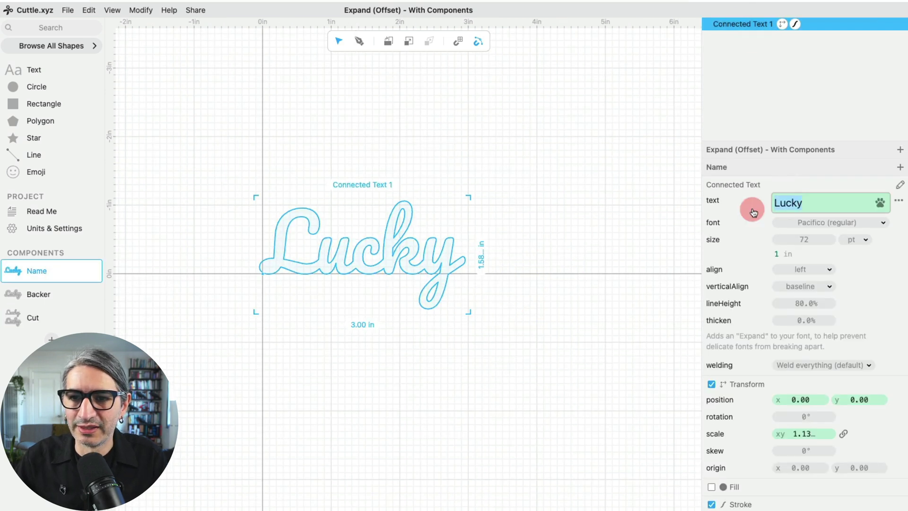
type("Cuttle")
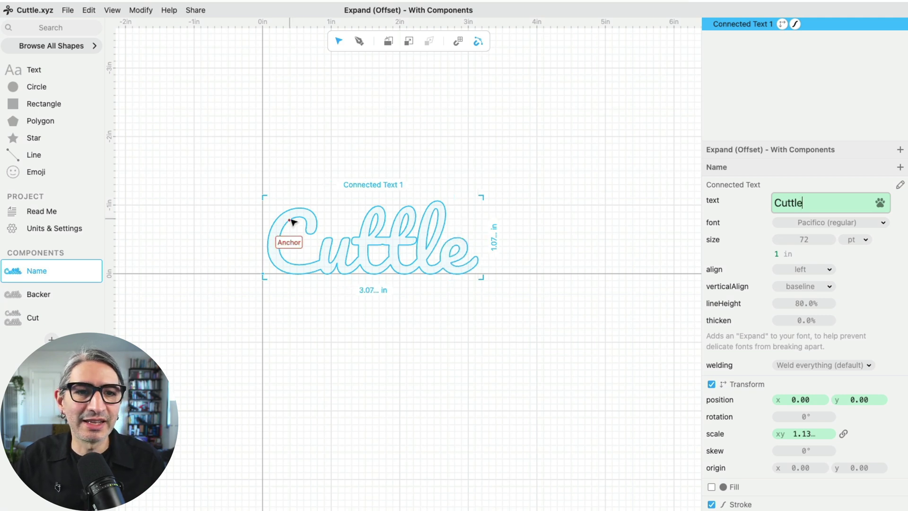
left_click(60, 294)
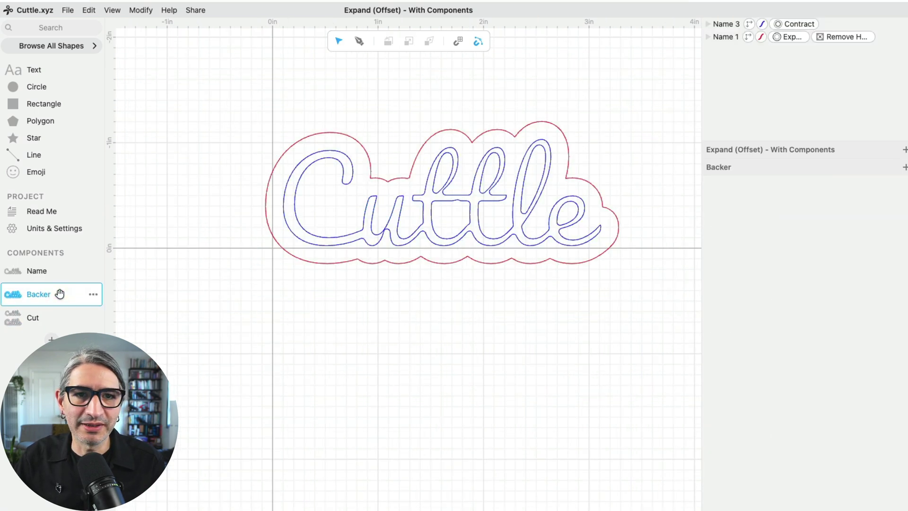
left_click(59, 322)
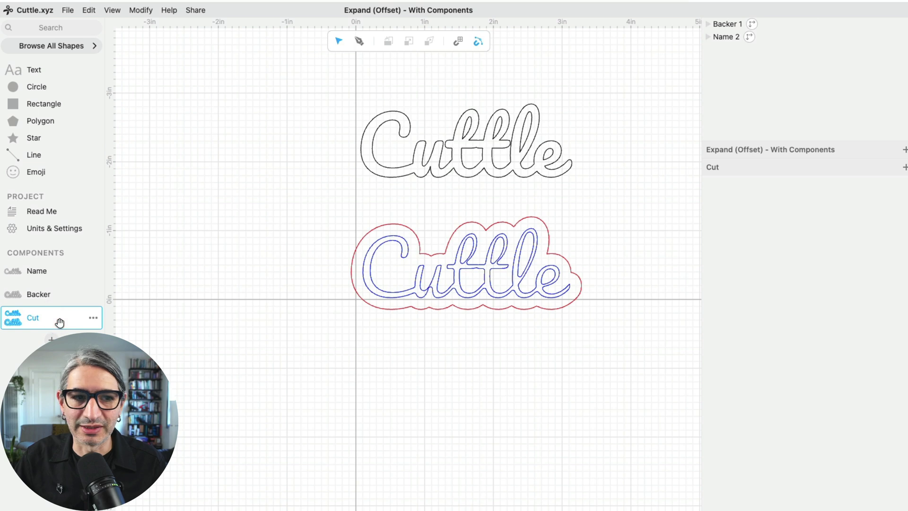